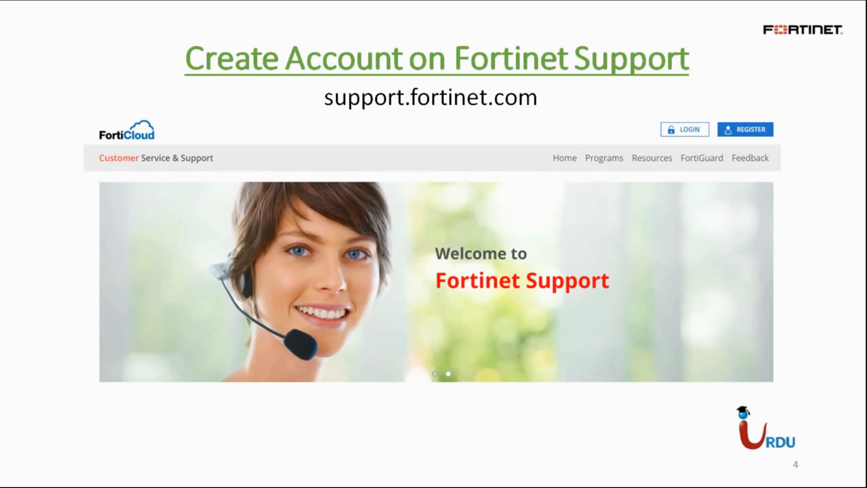
Exit the PowerPoint slide show back to Normal view on slide 4
{"action": "key", "text": "Escape"}
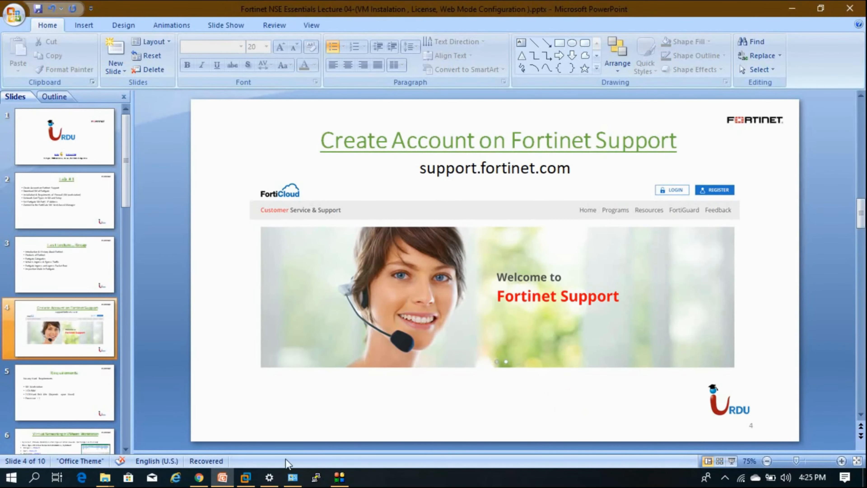
Log in to FortiCloud from the Fortinet SSO tab using the saved credentials
{"action": "left_click", "coordinate": [199, 477]}
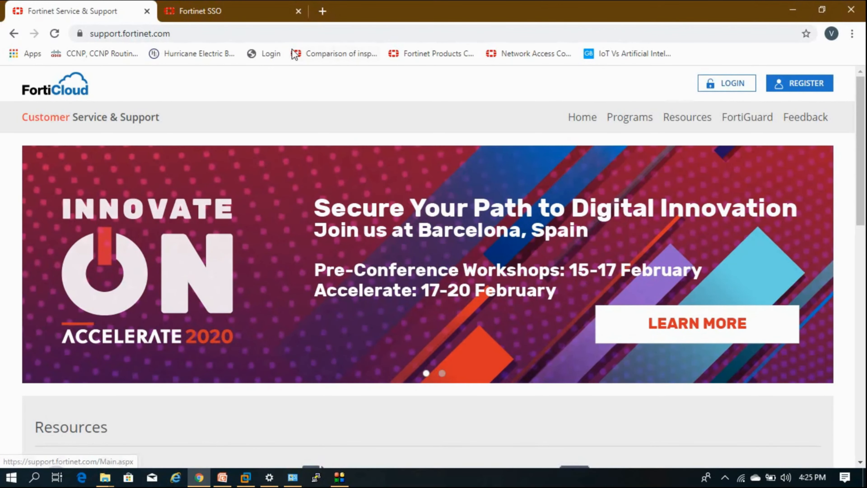
{"action": "left_click", "coordinate": [215, 12]}
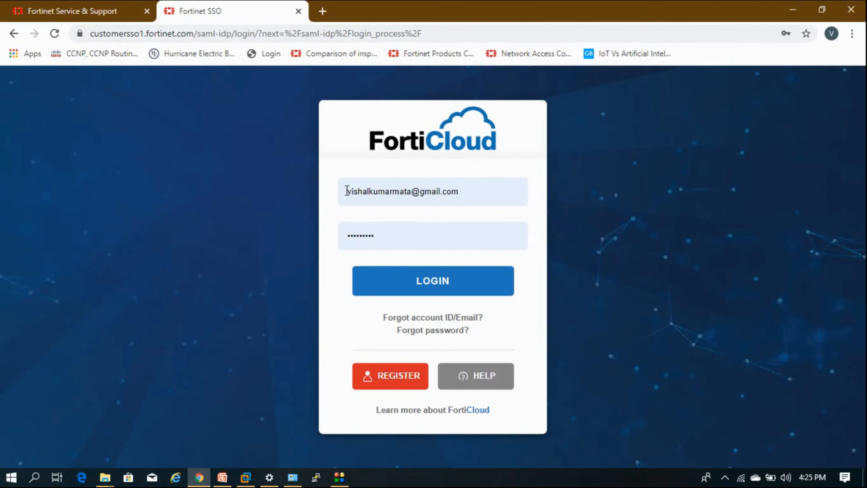
{"action": "left_click", "coordinate": [401, 282]}
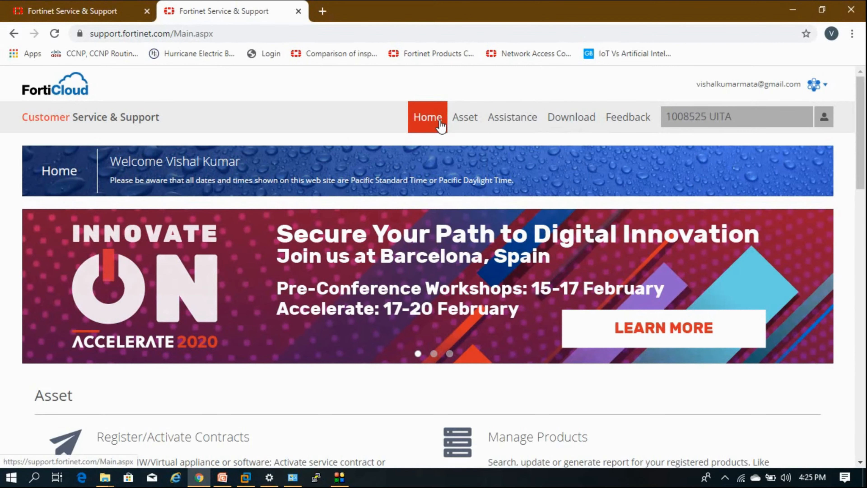
{"action": "mouse_move", "coordinate": [474, 129]}
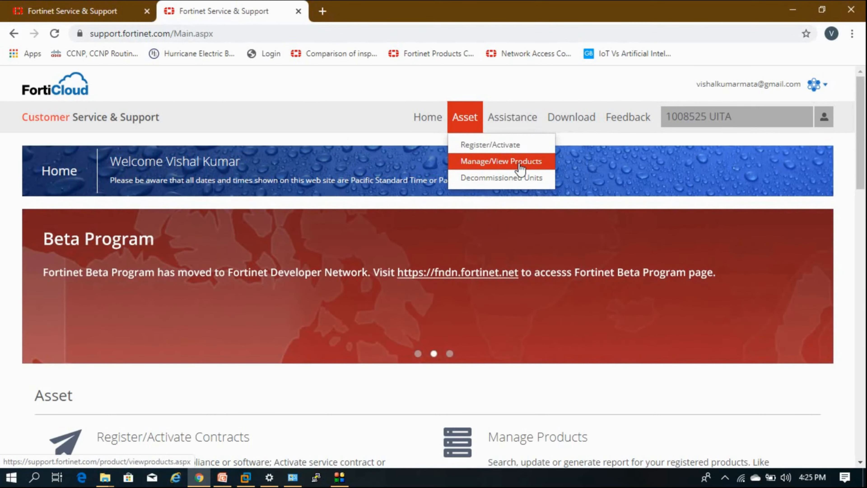
{"action": "mouse_move", "coordinate": [571, 127]}
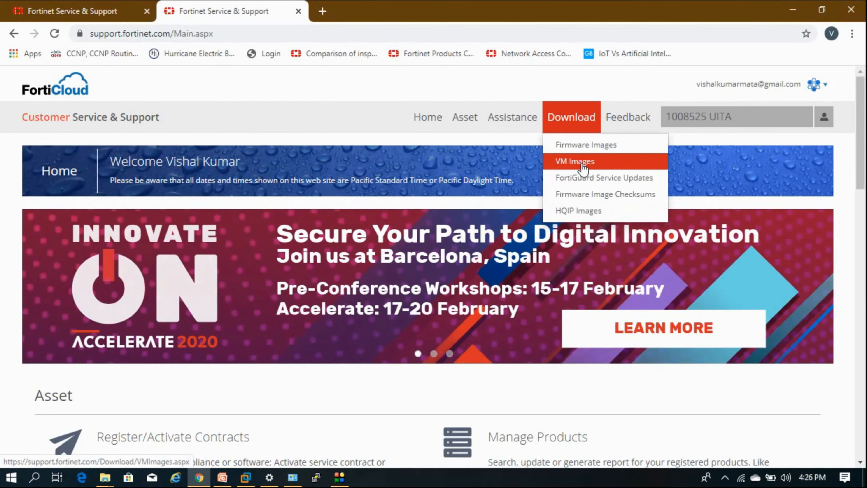
Filter VM Images to FortiGate on VMWare ESXi and download the 6.0.9 new-deployment OVF zip
{"action": "left_click", "coordinate": [583, 167]}
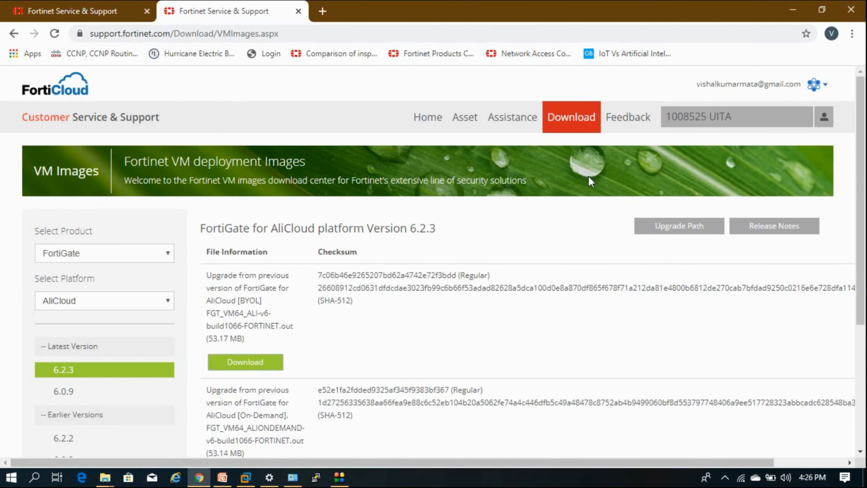
{"action": "scroll", "coordinate": [252, 186], "scroll_direction": "down", "scroll_amount": 2}
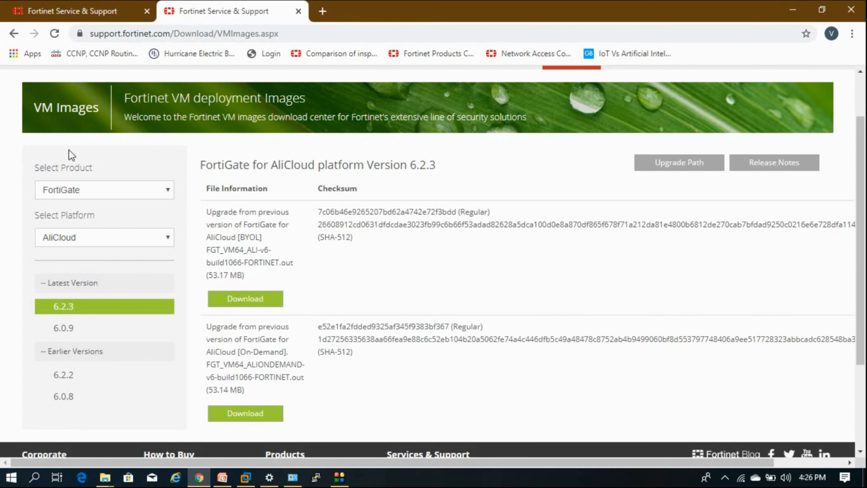
{"action": "left_click", "coordinate": [101, 196]}
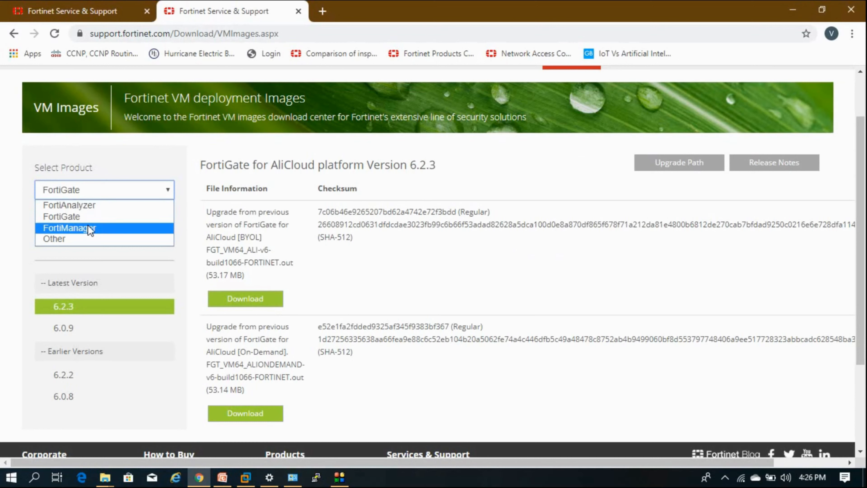
{"action": "left_click", "coordinate": [89, 217]}
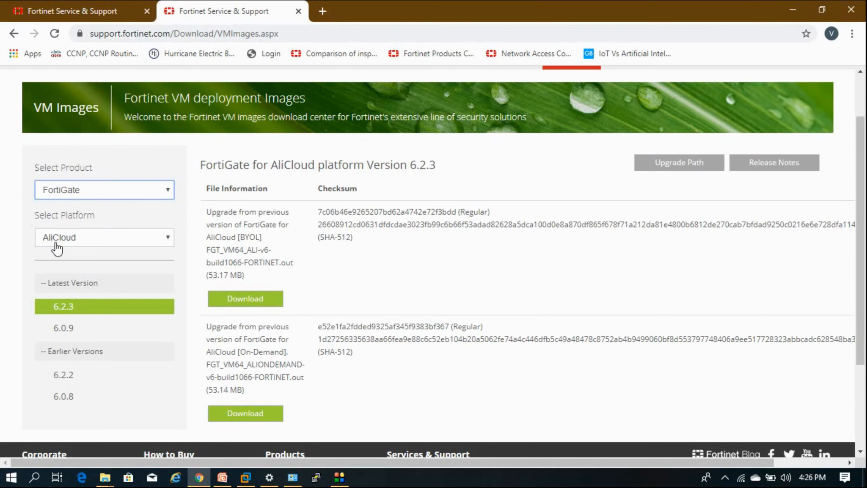
{"action": "left_click", "coordinate": [65, 245]}
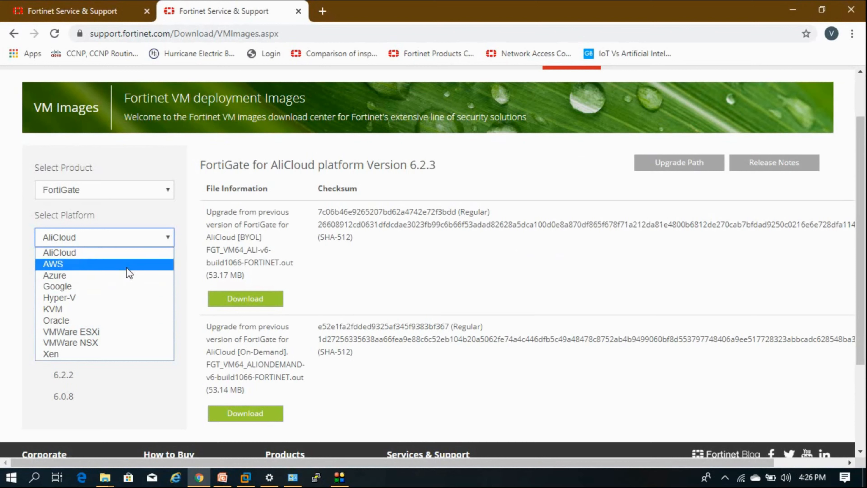
{"action": "left_click", "coordinate": [77, 332]}
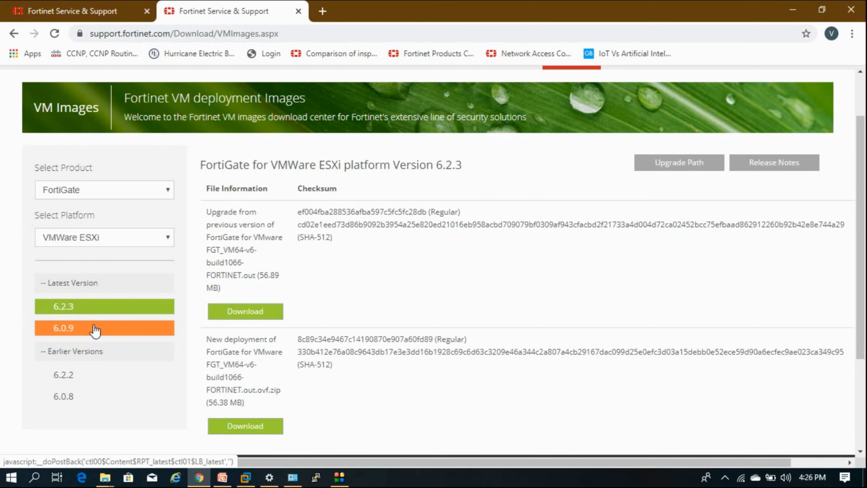
{"action": "left_click", "coordinate": [81, 331]}
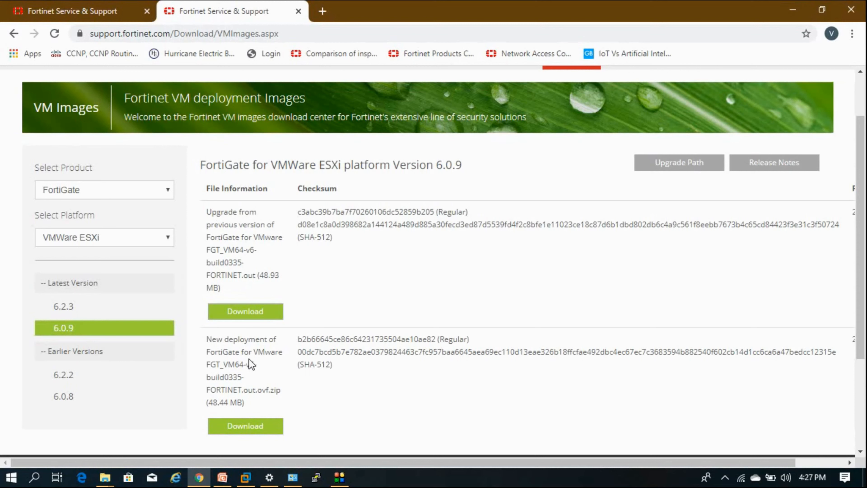
{"action": "left_click", "coordinate": [258, 431]}
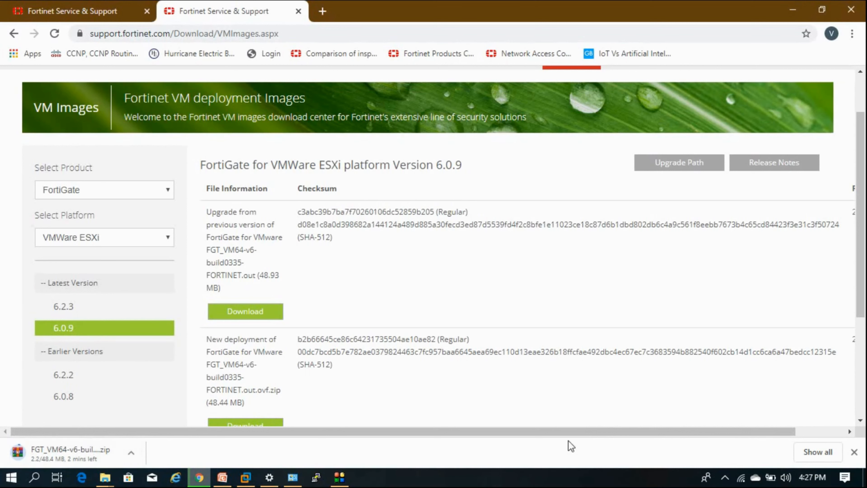
Extract the FGT_VM64 zip on the desktop into its own folder, replacing all existing files
{"action": "left_click", "coordinate": [788, 15]}
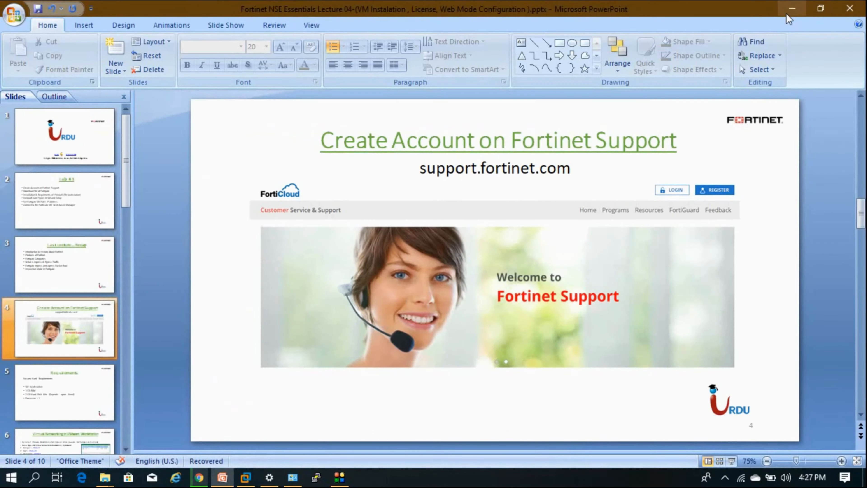
{"action": "left_click", "coordinate": [786, 13]}
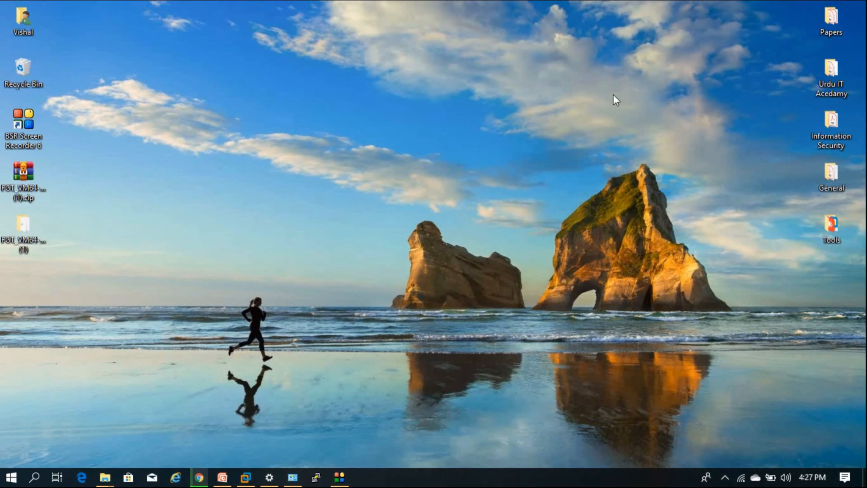
{"action": "left_click", "coordinate": [18, 193]}
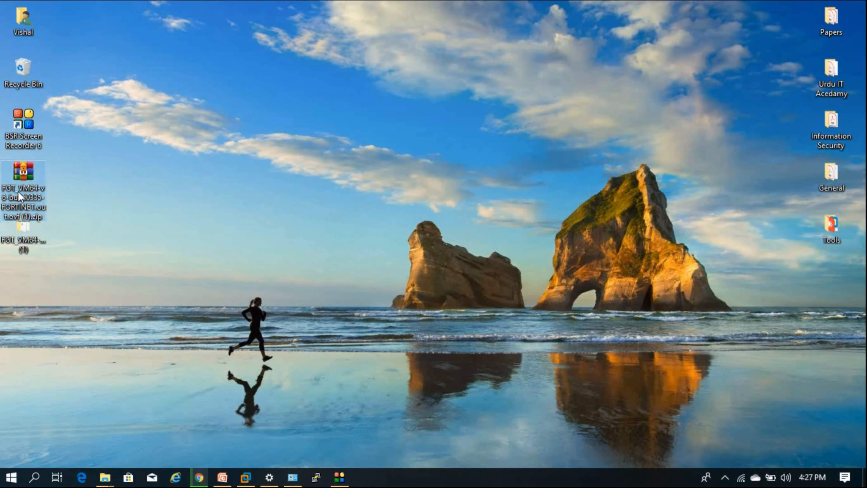
{"action": "right_click", "coordinate": [36, 184]}
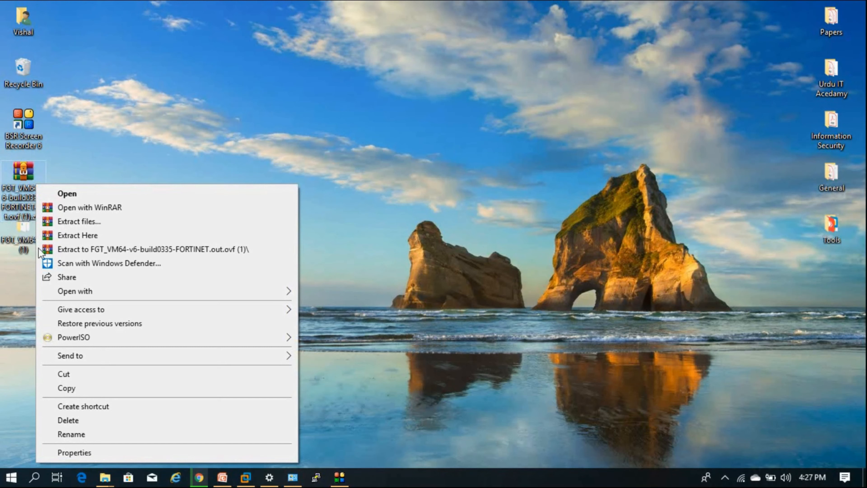
{"action": "left_click", "coordinate": [87, 249]}
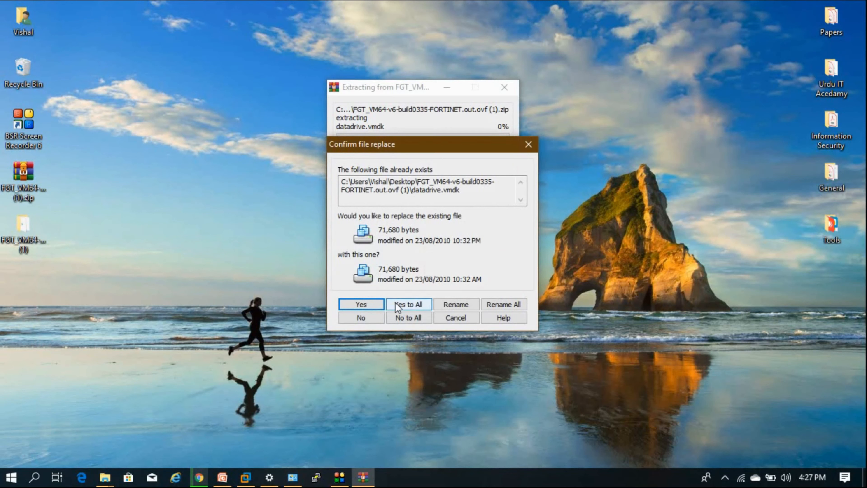
{"action": "left_click", "coordinate": [396, 305]}
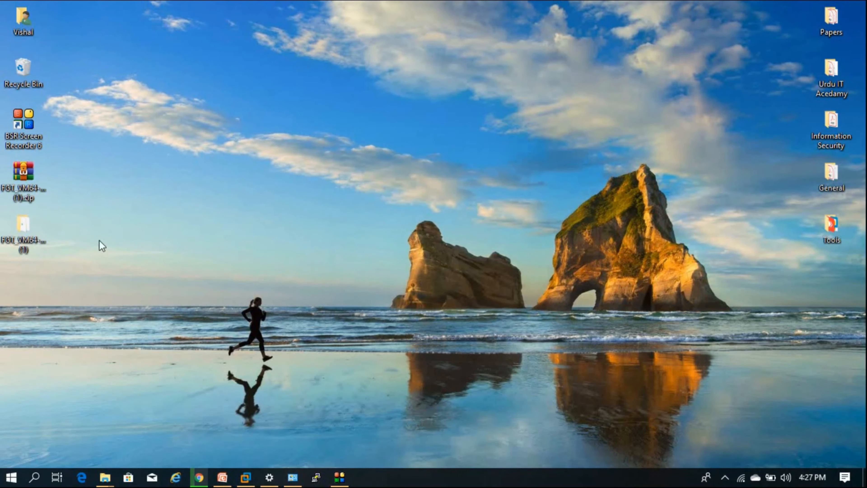
{"action": "left_click", "coordinate": [36, 235]}
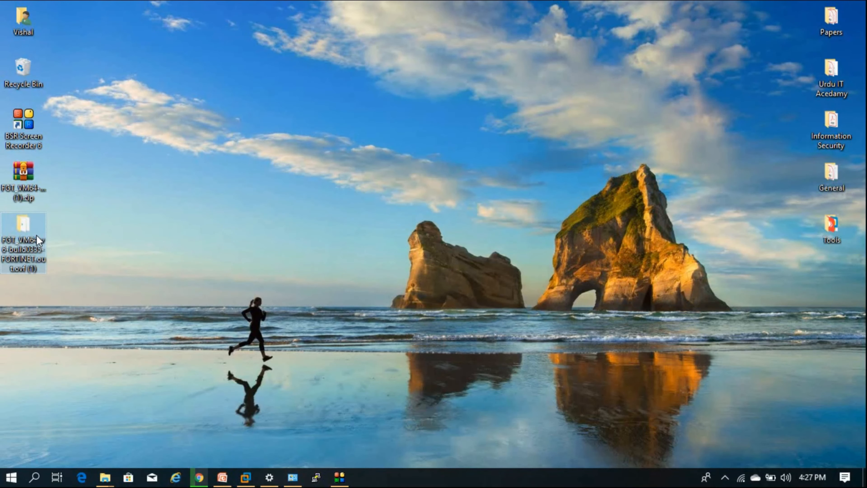
Open FortiGate-VM64.ovf from the extracted folder to launch VMware's import wizard
{"action": "double_click", "coordinate": [36, 235]}
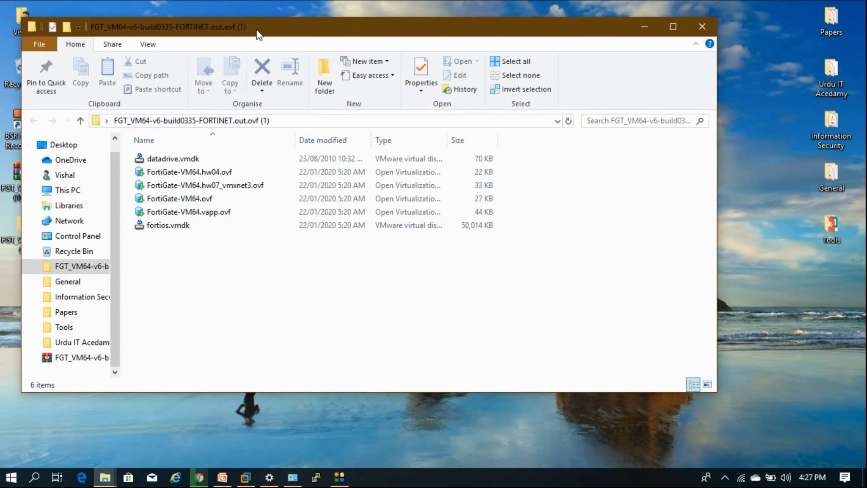
{"action": "double_click", "coordinate": [256, 28]}
{"action": "left_click", "coordinate": [222, 183]}
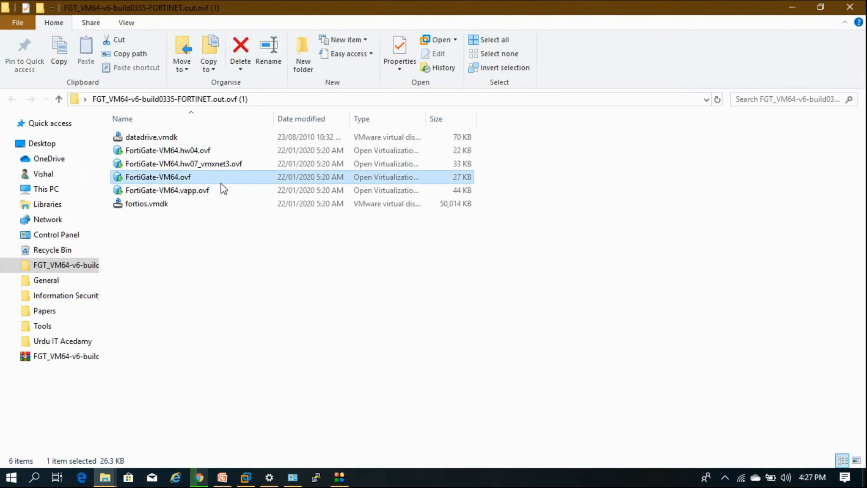
{"action": "double_click", "coordinate": [222, 183]}
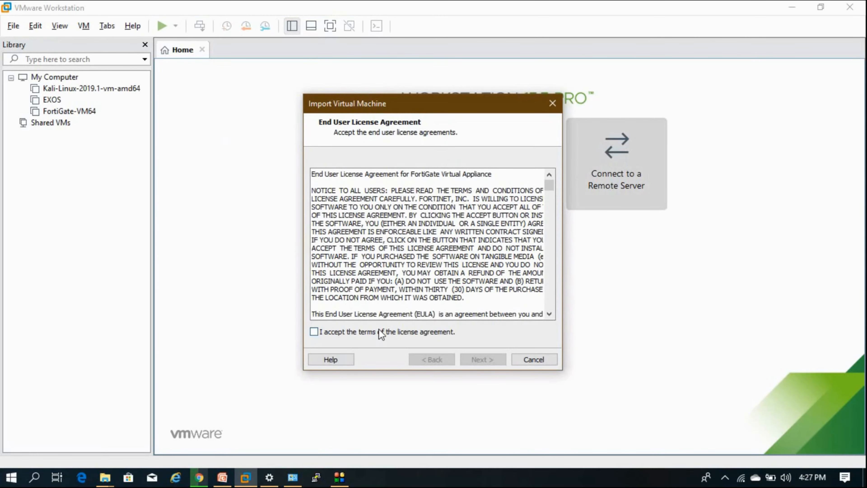
Accept the FortiGate licence, name the virtual machine UITA-Fortigate, and import it
{"action": "left_click", "coordinate": [379, 330]}
{"action": "left_click", "coordinate": [476, 359]}
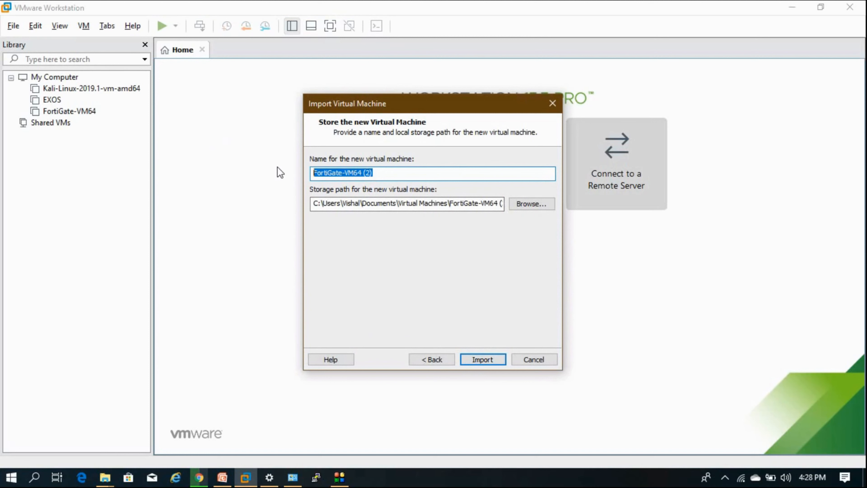
{"action": "type", "text": "Uit"}
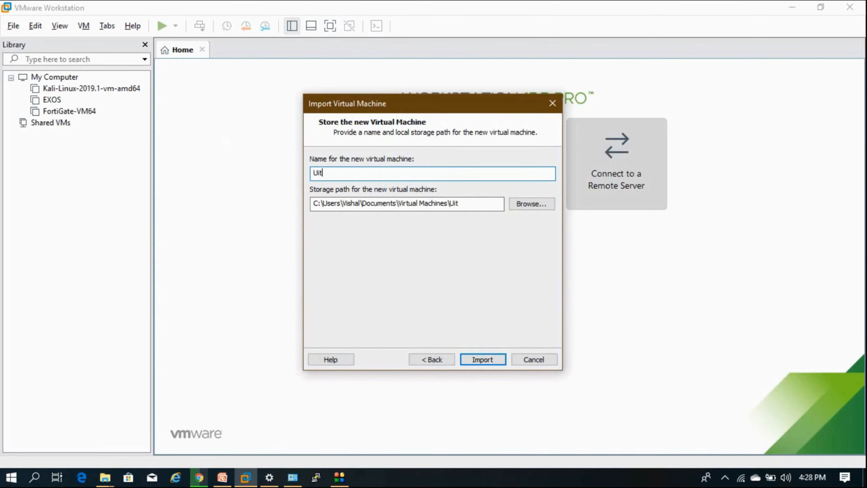
{"action": "key", "text": "BackSpace"}
{"action": "key", "text": "BackSpace"}
{"action": "key", "text": "BackSpace"}
{"action": "type", "text": "UITA-Fortigate"}
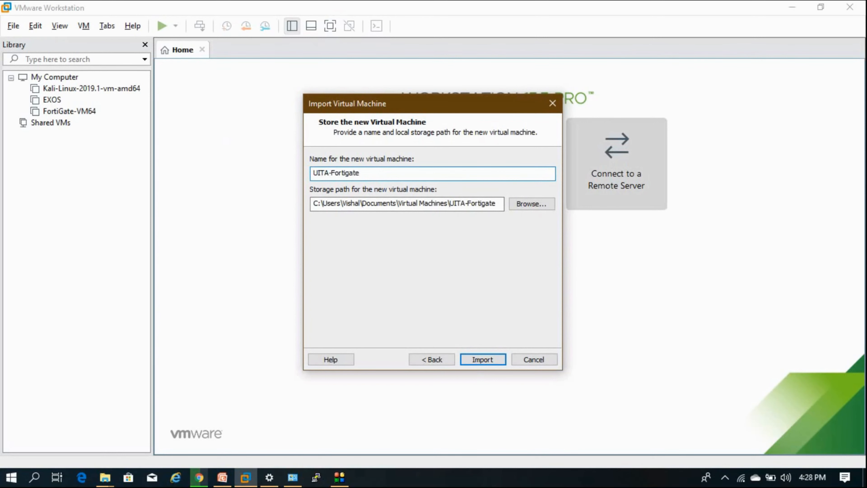
{"action": "left_click", "coordinate": [485, 359]}
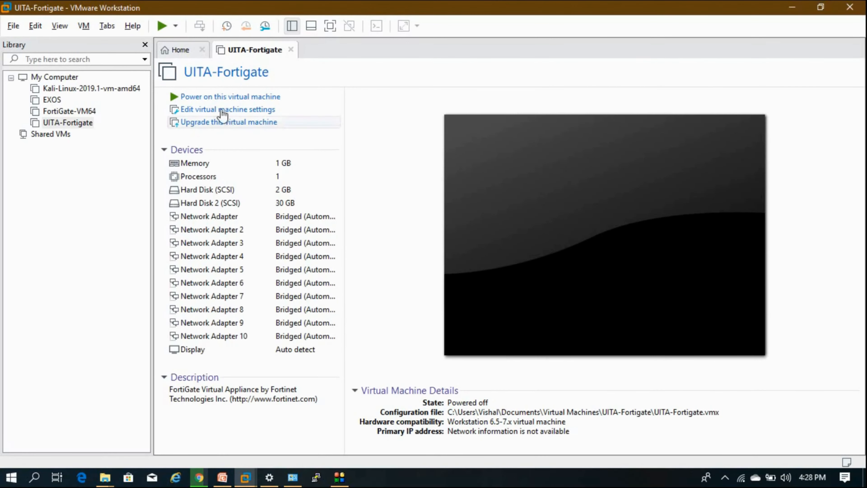
Open Settings for UITA-Fortigate from its Library context menu
{"action": "right_click", "coordinate": [83, 124]}
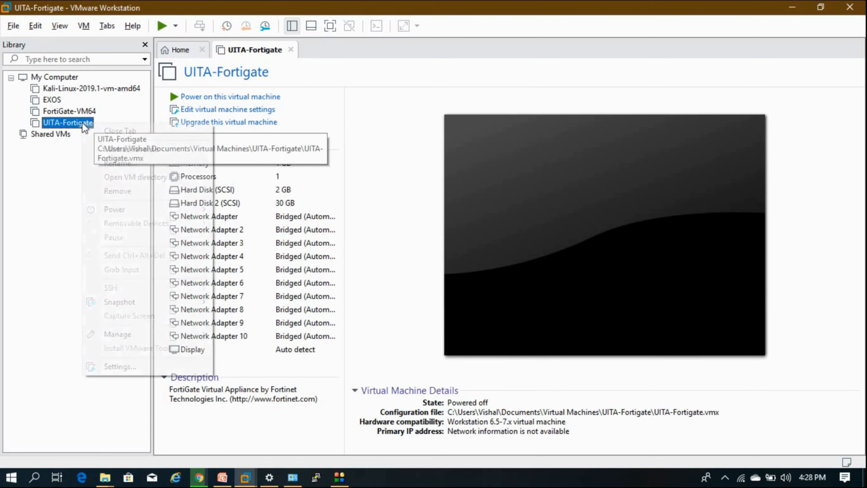
{"action": "left_click", "coordinate": [134, 366]}
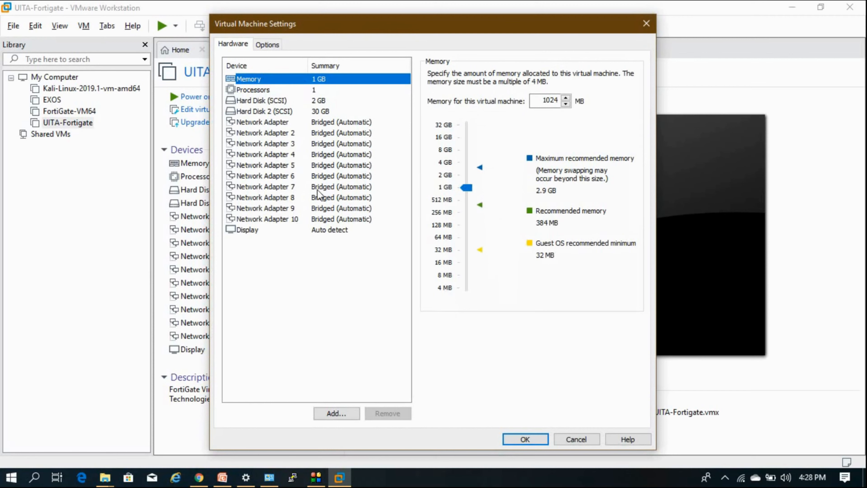
Remove Network Adapters 10, 9, 8, 7, 6 and 5, then check adapters 4 and 1
{"action": "left_click", "coordinate": [318, 223]}
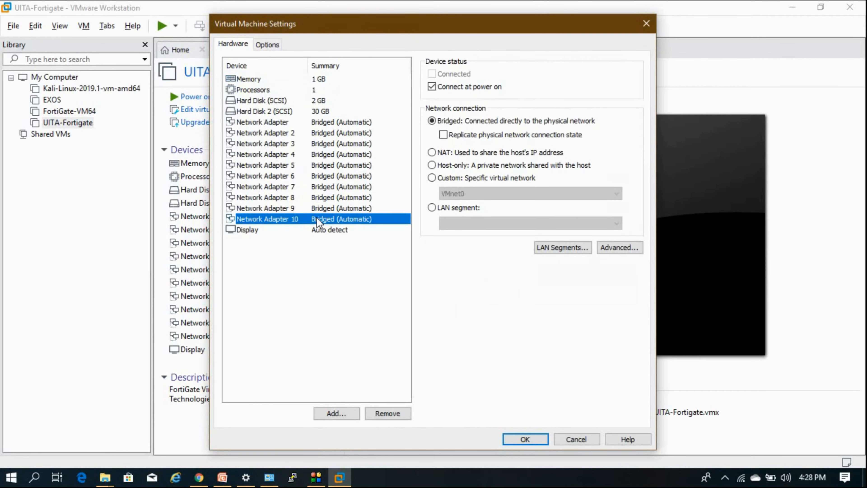
{"action": "left_click", "coordinate": [386, 411]}
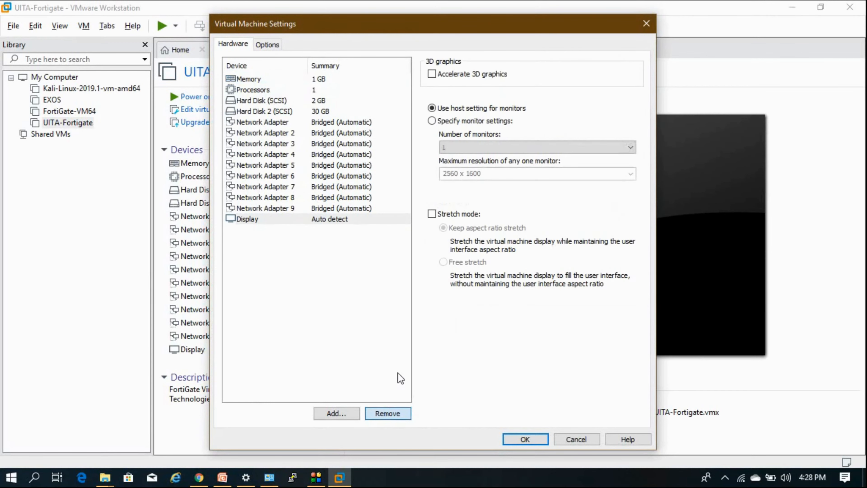
{"action": "left_click", "coordinate": [351, 207]}
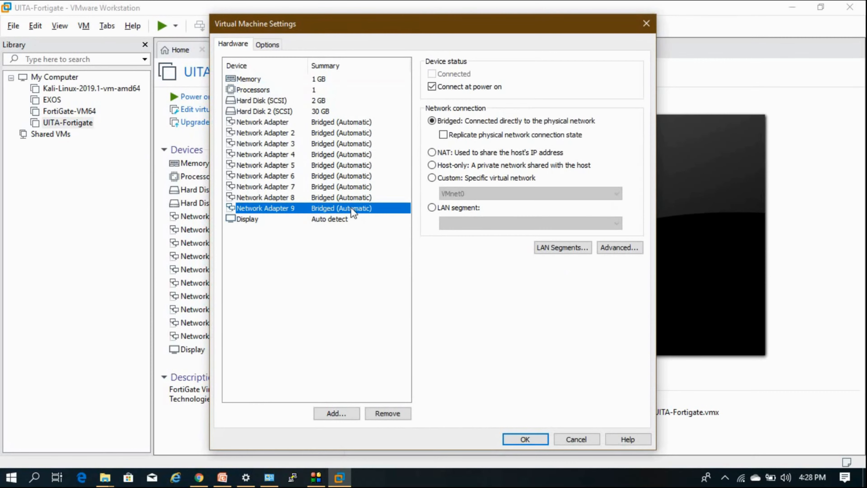
{"action": "left_click", "coordinate": [384, 412]}
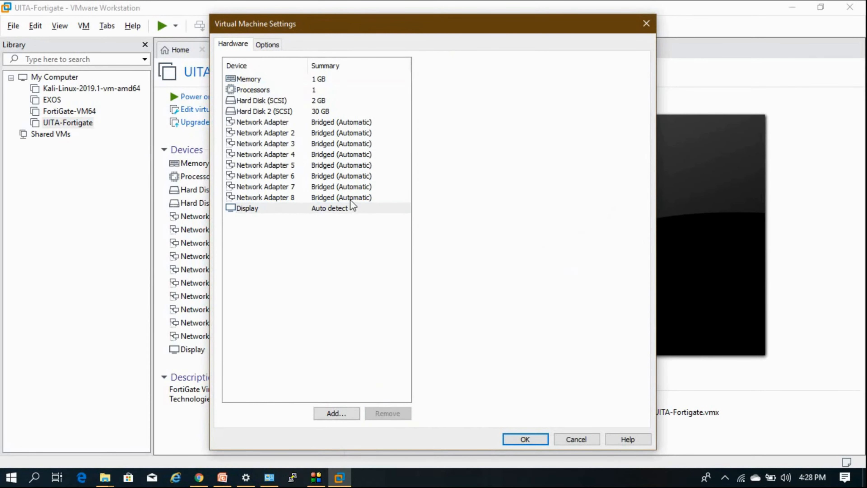
{"action": "left_click", "coordinate": [350, 198]}
{"action": "left_click", "coordinate": [380, 415]}
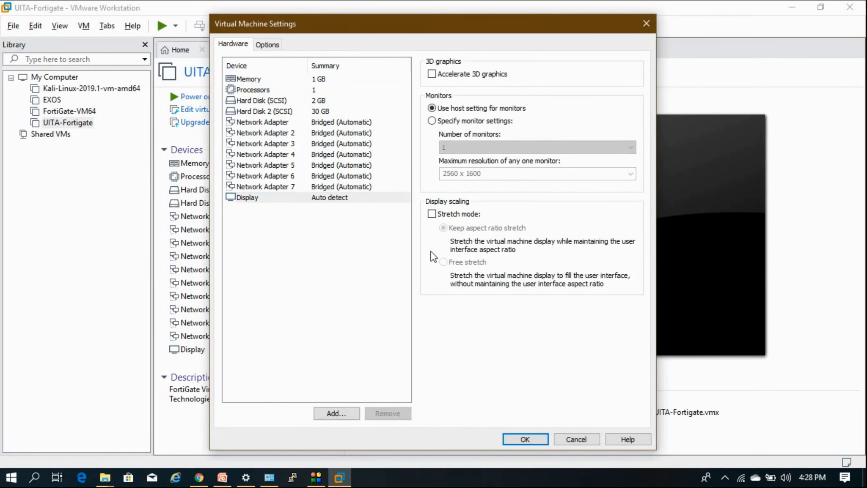
{"action": "left_click", "coordinate": [362, 186]}
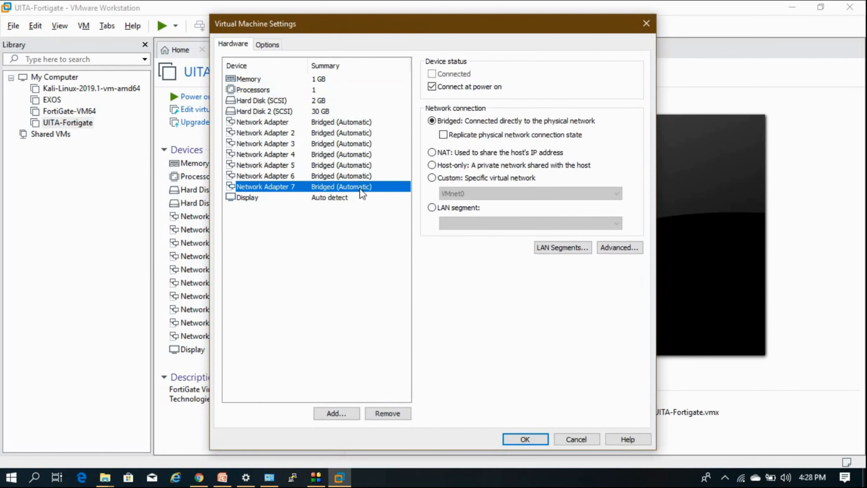
{"action": "left_click", "coordinate": [390, 413]}
{"action": "left_click", "coordinate": [342, 177]}
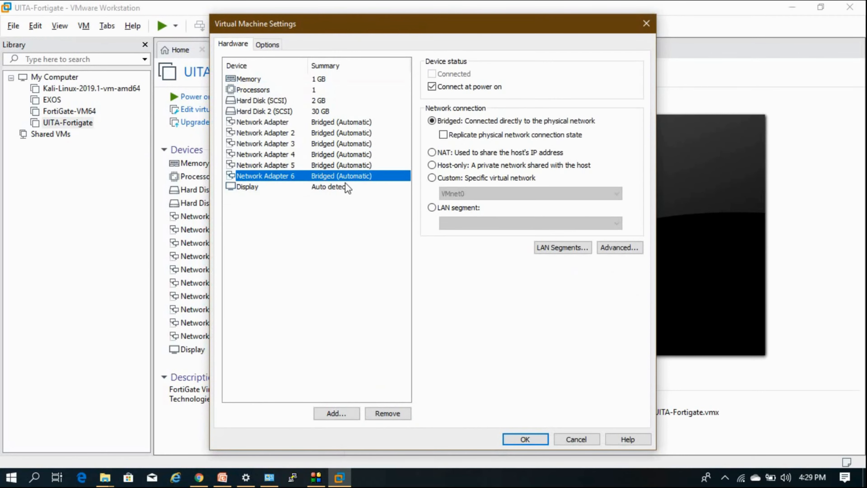
{"action": "left_click", "coordinate": [380, 415]}
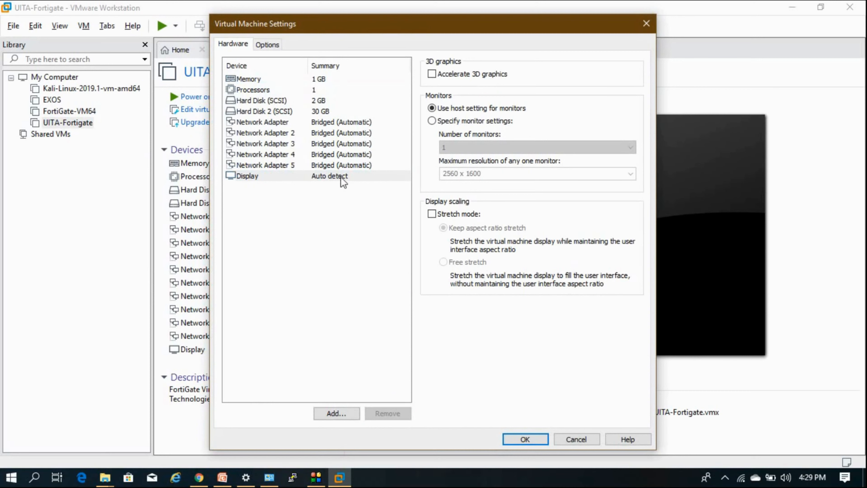
{"action": "left_click", "coordinate": [335, 165]}
{"action": "left_click", "coordinate": [383, 417]}
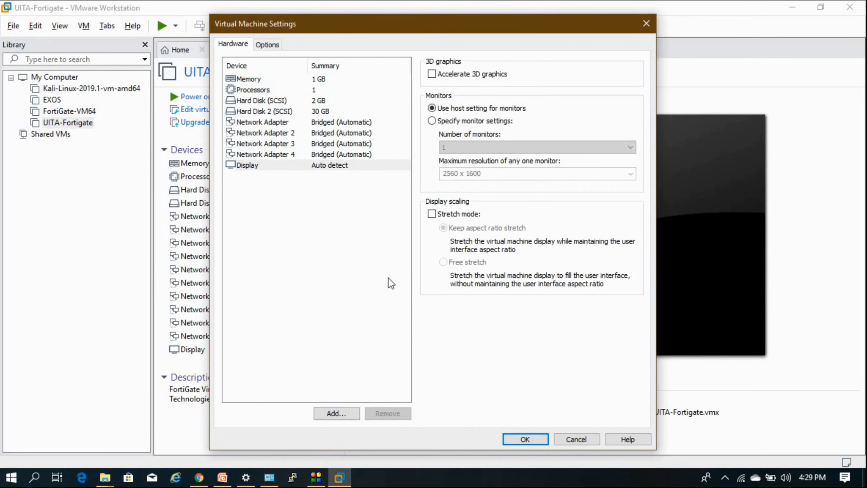
{"action": "left_click", "coordinate": [352, 155]}
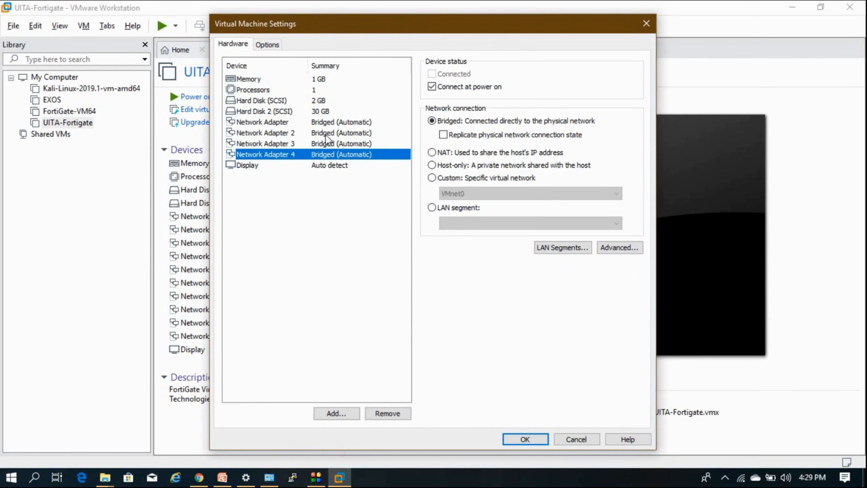
{"action": "left_click", "coordinate": [304, 123]}
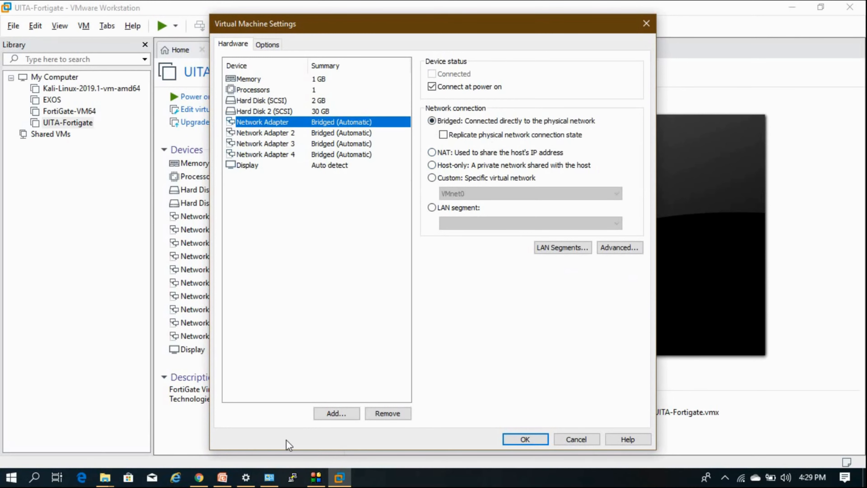
Present the PowerPoint lecture from slide 4 and advance to slide 5, Requirements
{"action": "left_click", "coordinate": [222, 477]}
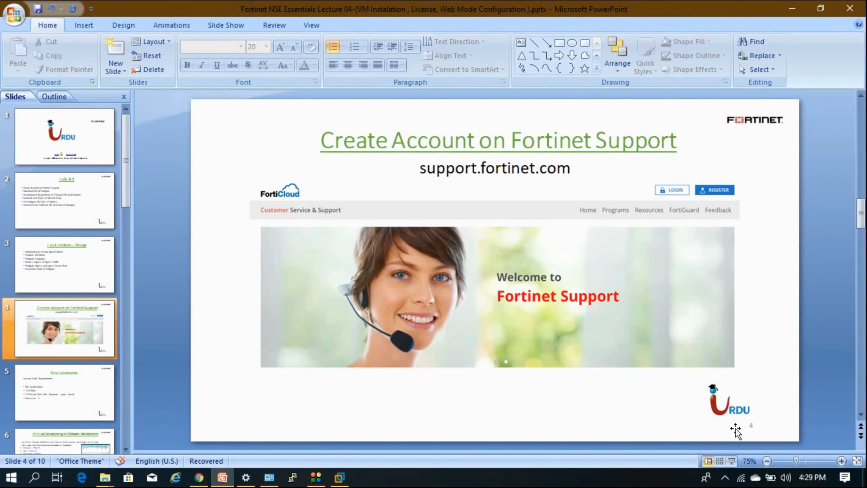
{"action": "left_click", "coordinate": [732, 461]}
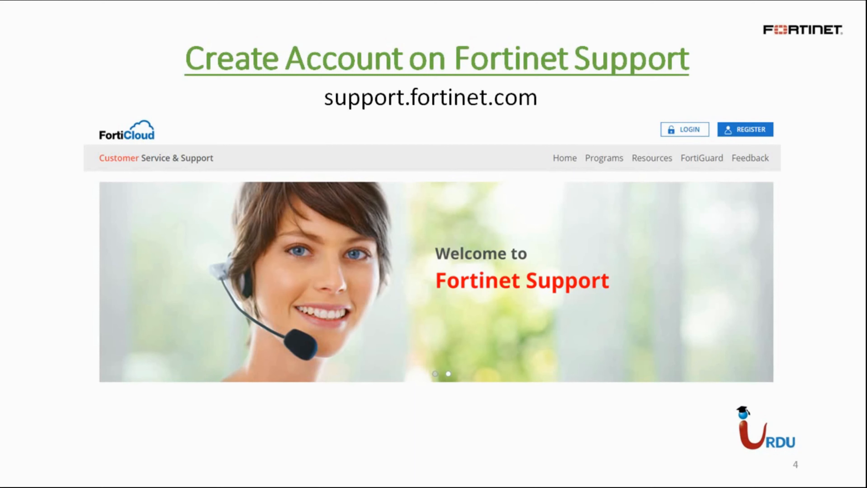
{"action": "key", "text": "Right"}
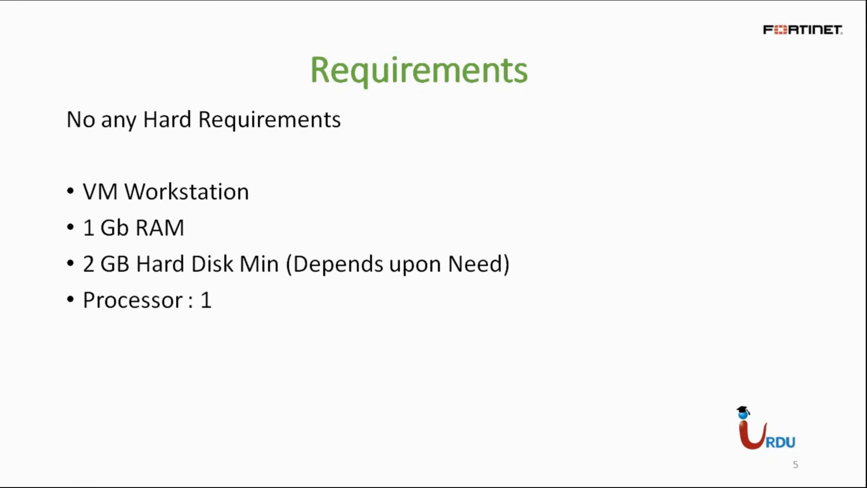
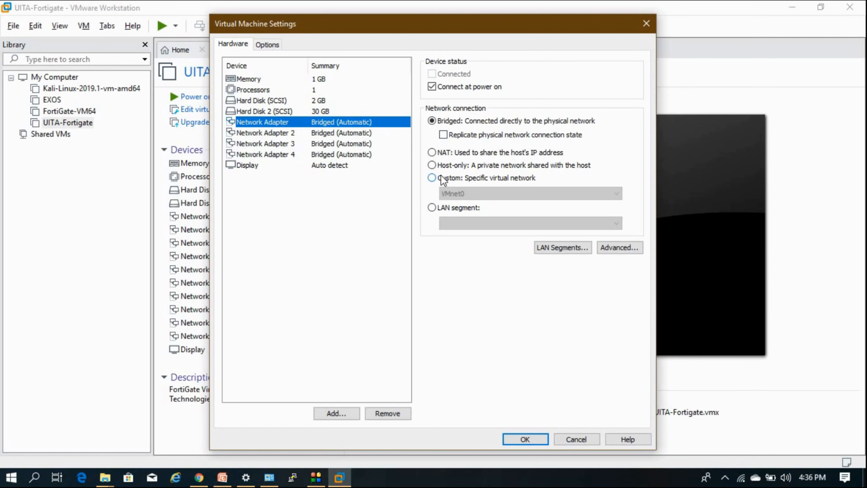
Connect Network Adapter 1 to Custom VMnet1 (Host-only) and Adapter 2 to NAT, then save the settings
{"action": "left_click", "coordinate": [440, 178]}
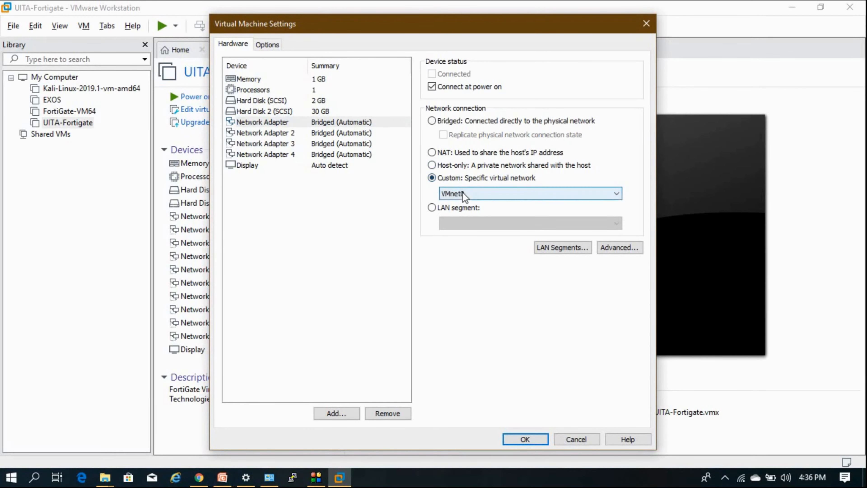
{"action": "left_click", "coordinate": [463, 195]}
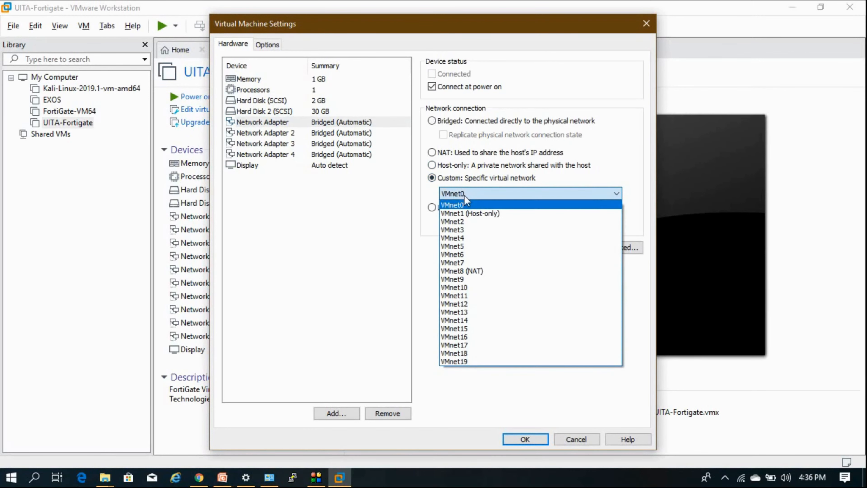
{"action": "left_click", "coordinate": [478, 215]}
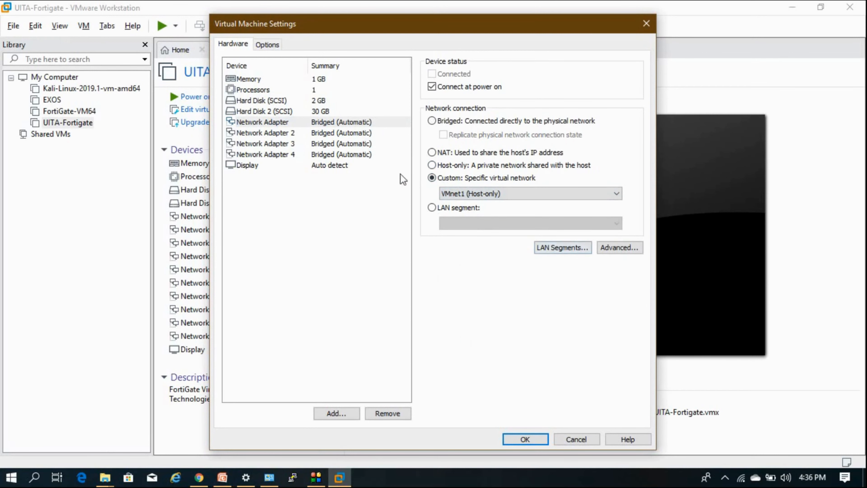
{"action": "left_click", "coordinate": [340, 134]}
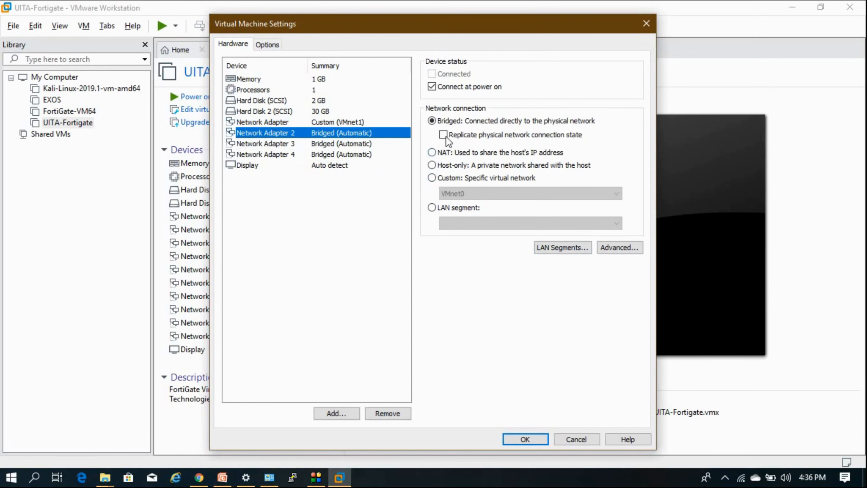
{"action": "left_click", "coordinate": [431, 153]}
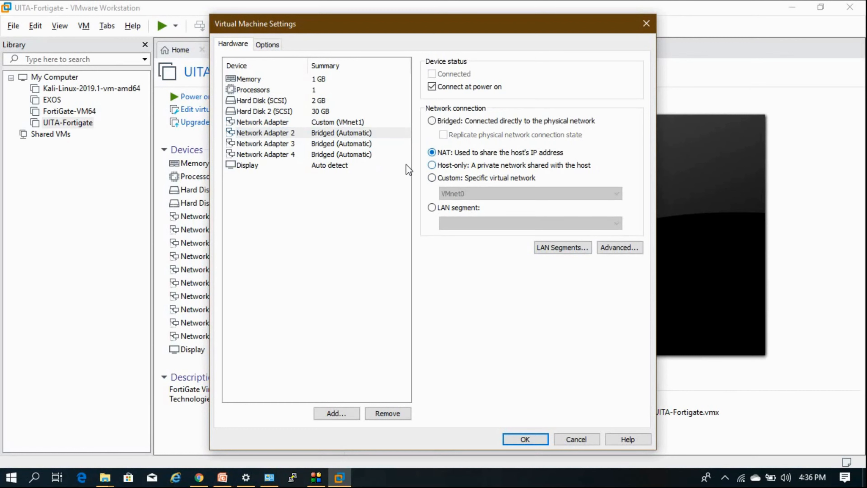
{"action": "left_click", "coordinate": [370, 148]}
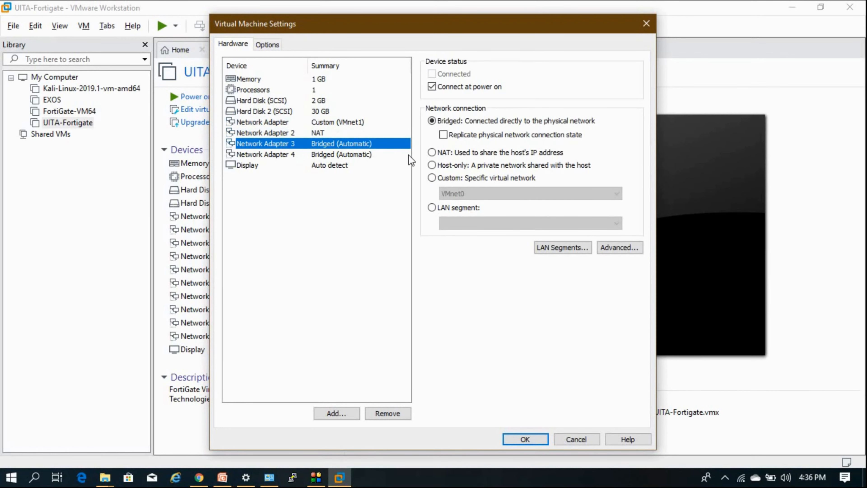
{"action": "left_click", "coordinate": [534, 432]}
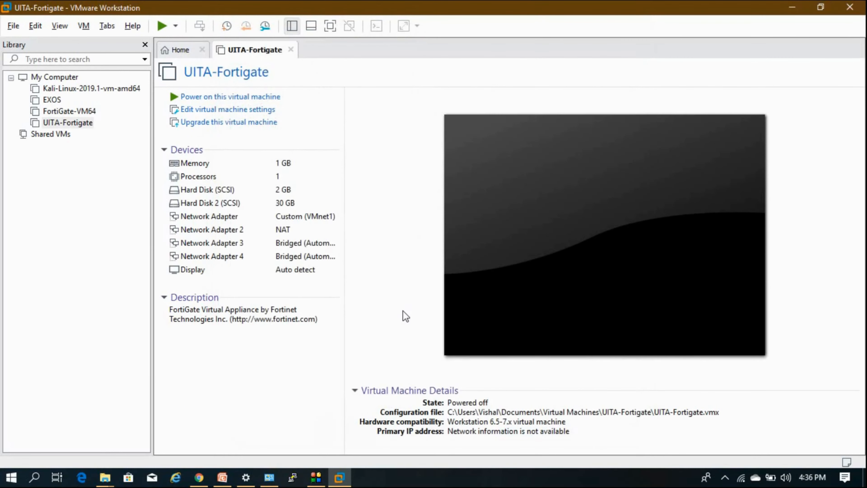
Power on UITA-Fortigate and open the host's Network & Internet settings from the tray
{"action": "left_click", "coordinate": [80, 127]}
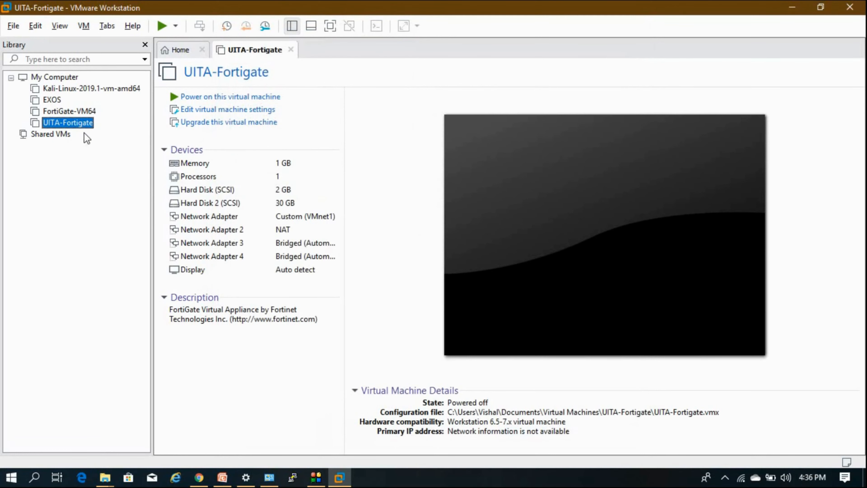
{"action": "left_click", "coordinate": [209, 102]}
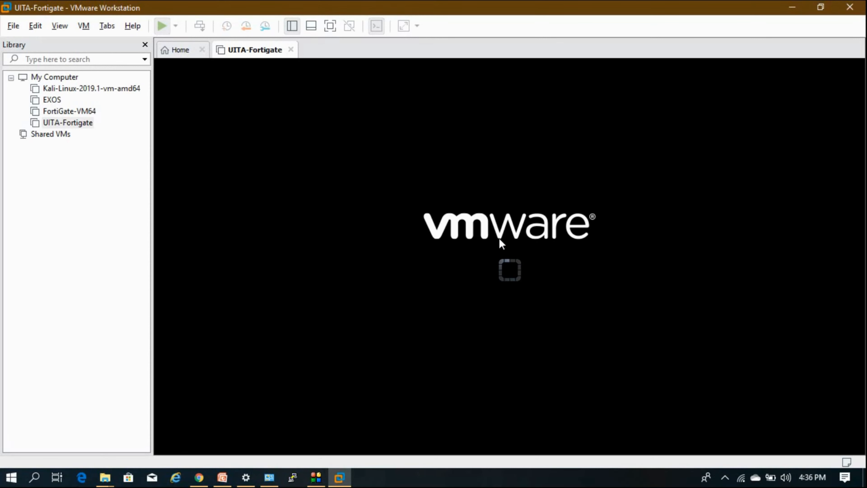
{"action": "right_click", "coordinate": [742, 477]}
{"action": "left_click", "coordinate": [744, 468]}
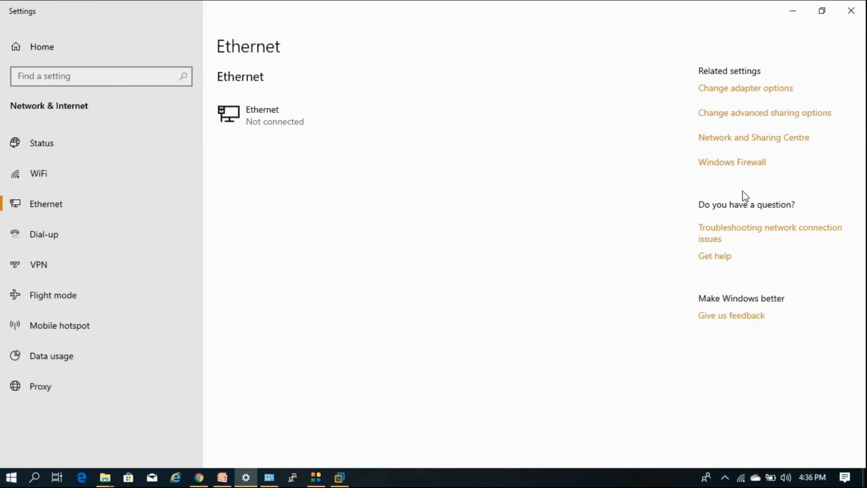
Go from Status to Ethernet adapter options, maximize Network Connections and select the VMnet1 adapter
{"action": "left_click", "coordinate": [61, 143]}
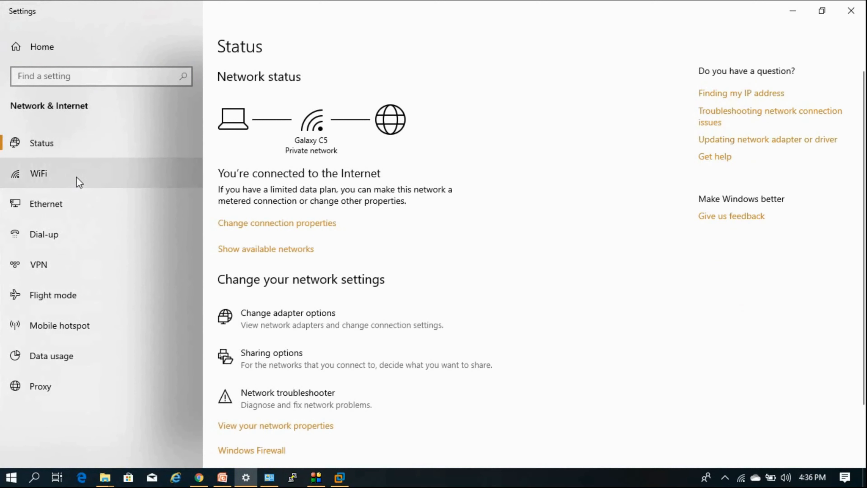
{"action": "left_click", "coordinate": [79, 205]}
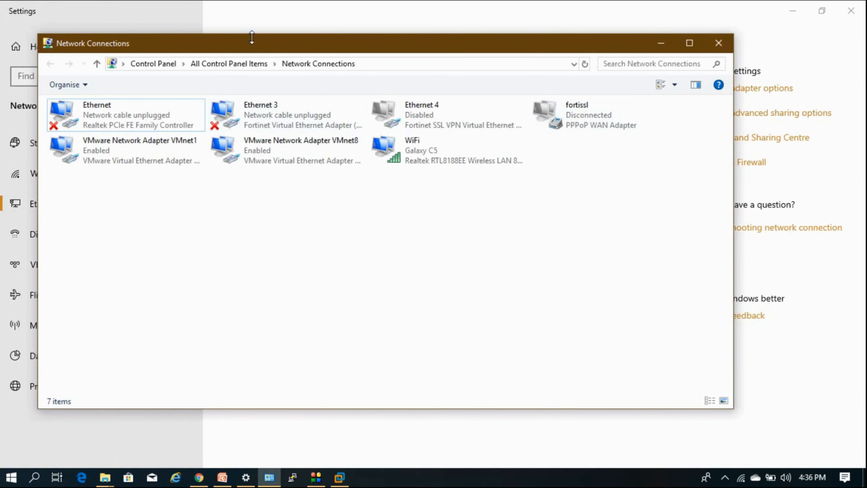
{"action": "double_click", "coordinate": [252, 43]}
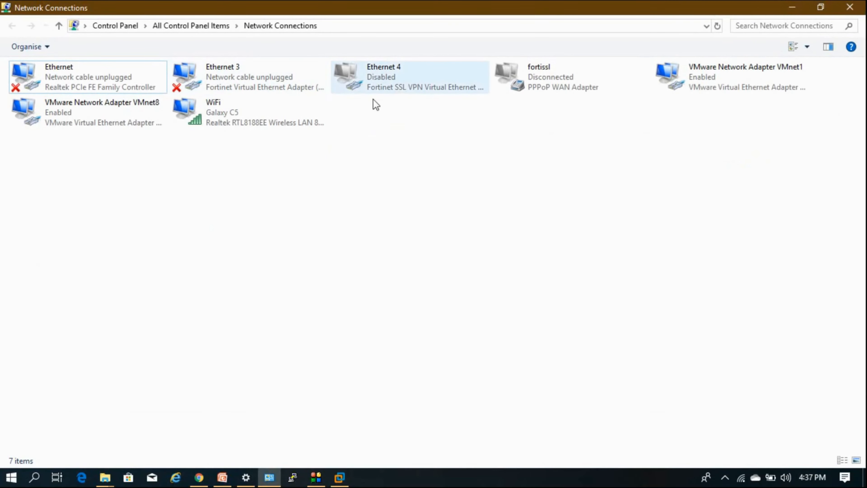
{"action": "left_click", "coordinate": [701, 86]}
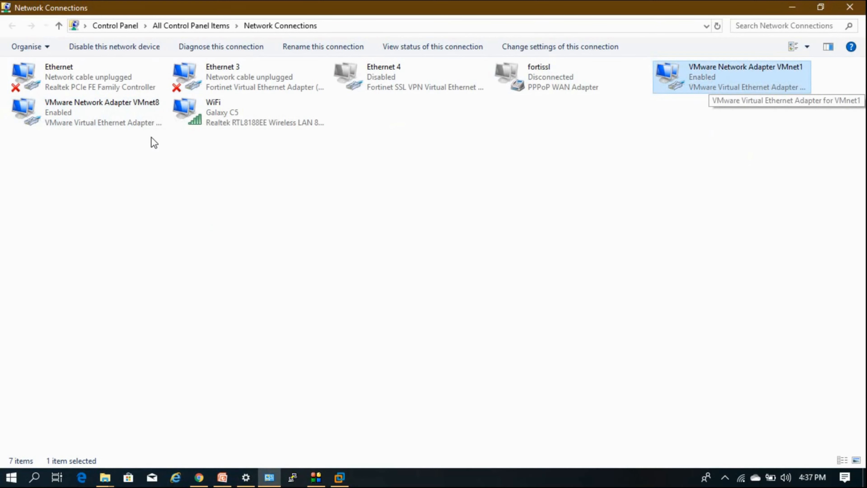
{"action": "left_click", "coordinate": [140, 122]}
{"action": "left_click", "coordinate": [677, 74]}
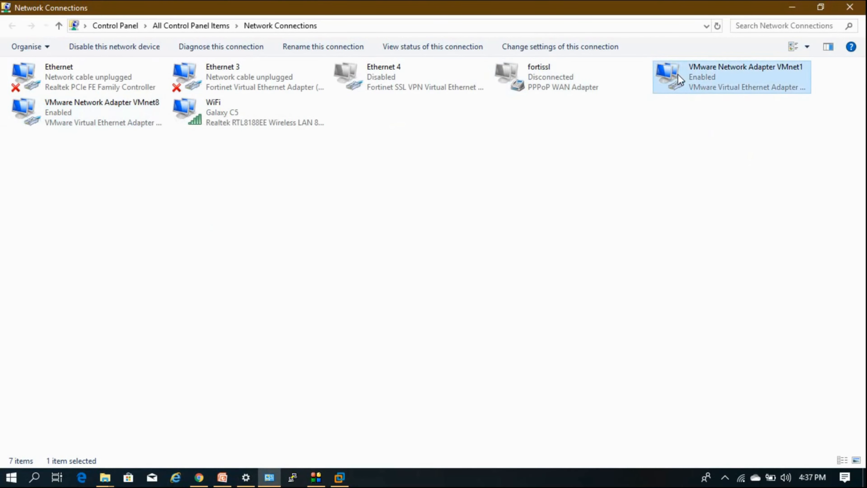
Check the VMnet1 adapter details, which show IPv4 address 192.168.188.1, and close its status
{"action": "double_click", "coordinate": [677, 74]}
{"action": "left_click", "coordinate": [364, 229]}
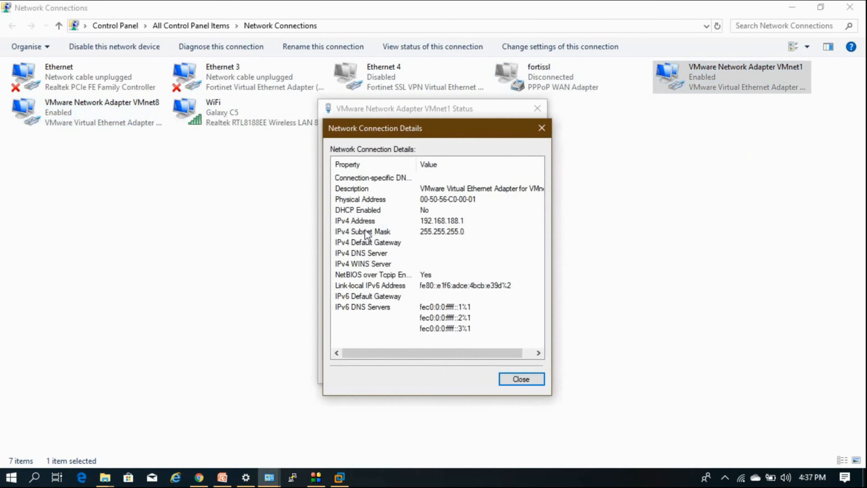
{"action": "left_click", "coordinate": [430, 224]}
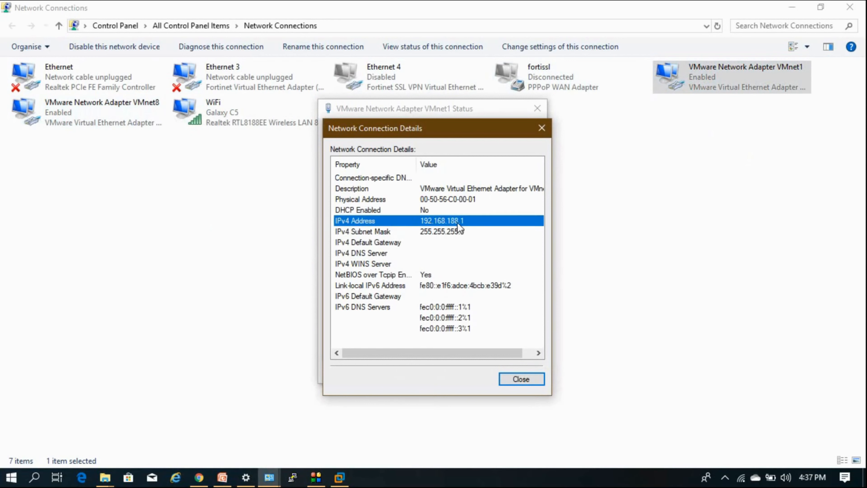
{"action": "left_click", "coordinate": [521, 379]}
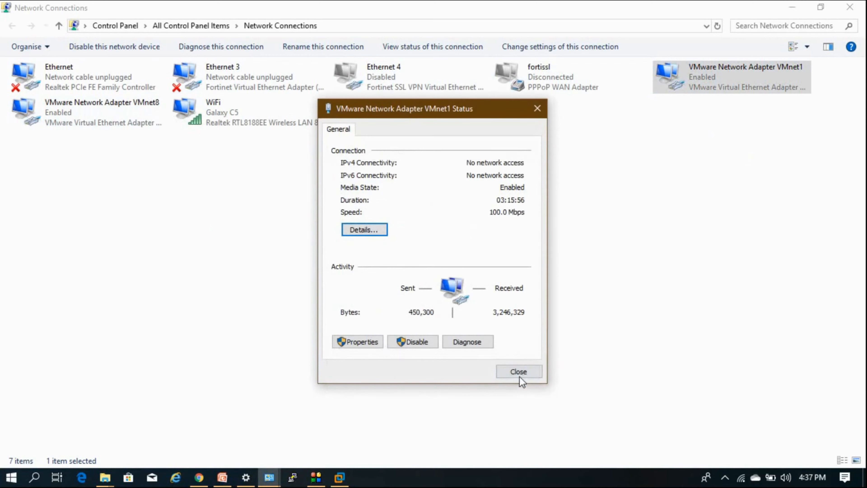
Confirm VMnet8's IPv4 address is 192.168.163.1, close its dialogs and return to VMware Workstation
{"action": "left_click", "coordinate": [518, 372]}
{"action": "double_click", "coordinate": [120, 121]}
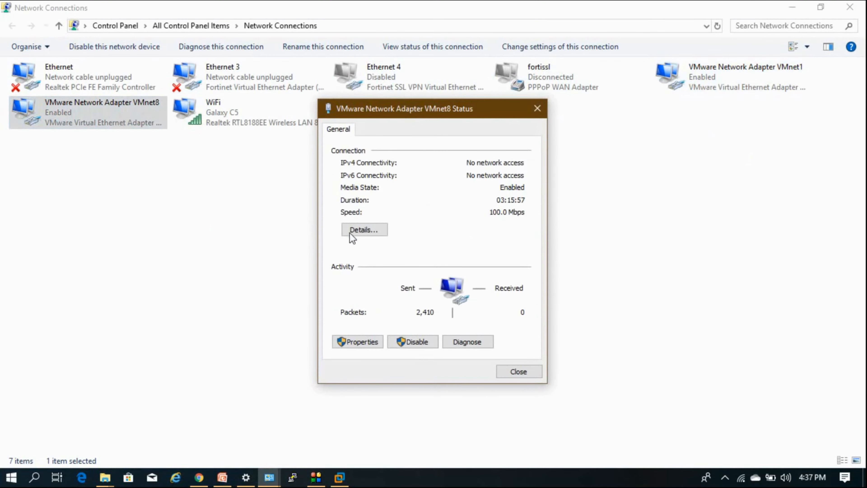
{"action": "left_click", "coordinate": [348, 234]}
{"action": "left_click", "coordinate": [454, 222]}
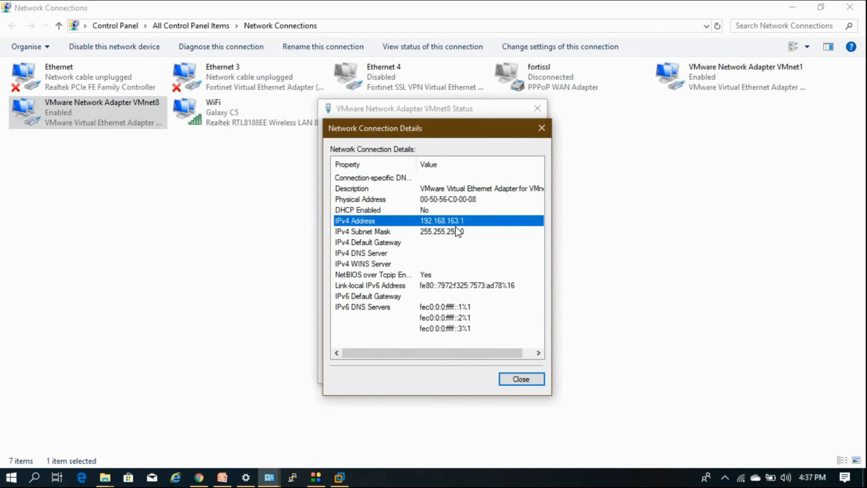
{"action": "left_click", "coordinate": [525, 379]}
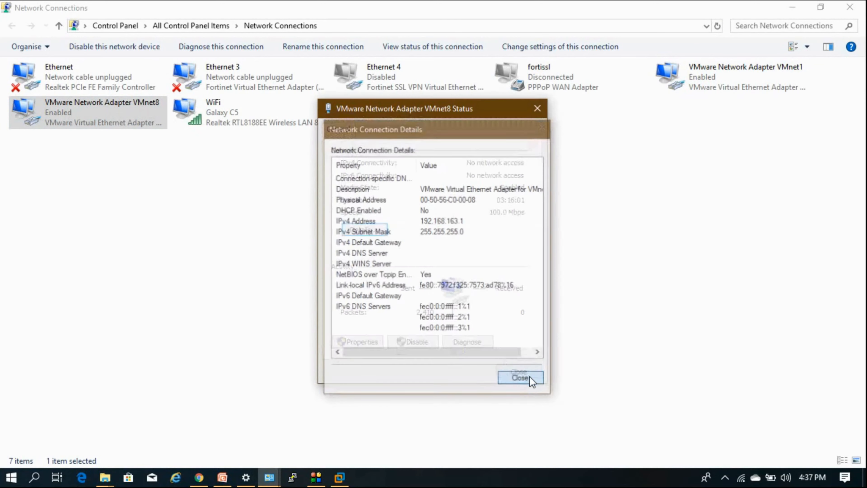
{"action": "left_click", "coordinate": [526, 371]}
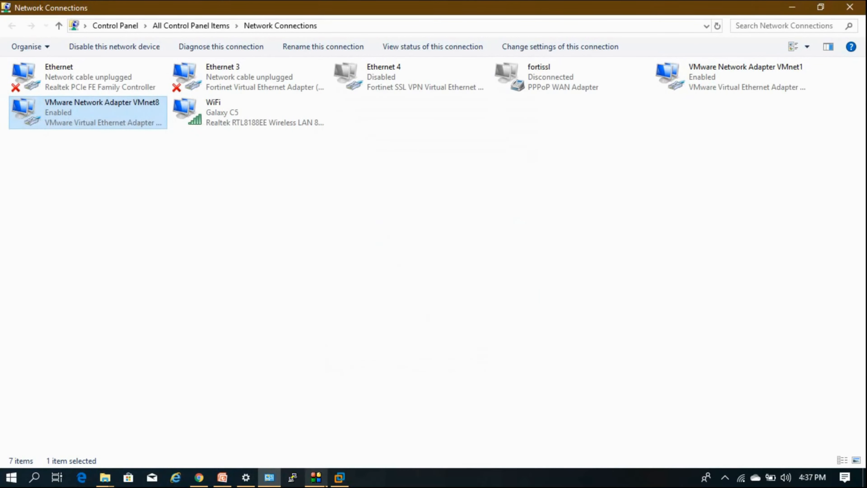
{"action": "left_click", "coordinate": [327, 479]}
{"action": "left_click", "coordinate": [339, 477]}
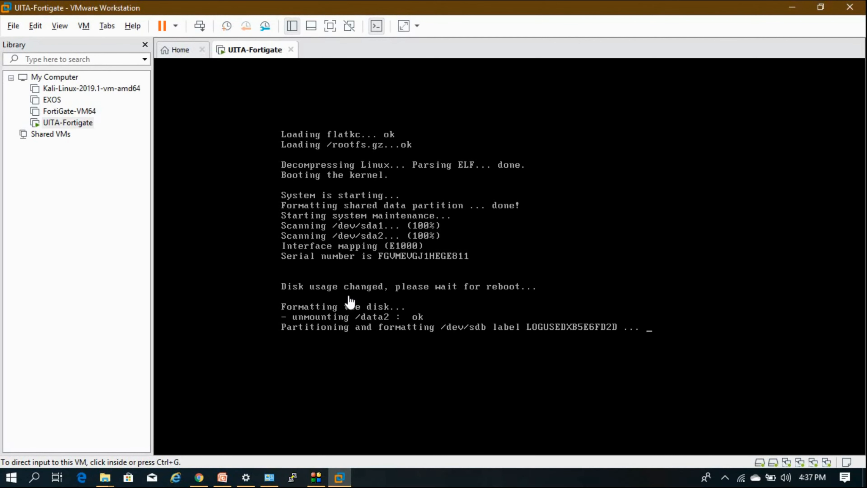
Open the Virtual Network Editor from the Edit menu
{"action": "left_click", "coordinate": [36, 26]}
{"action": "left_click", "coordinate": [63, 89]}
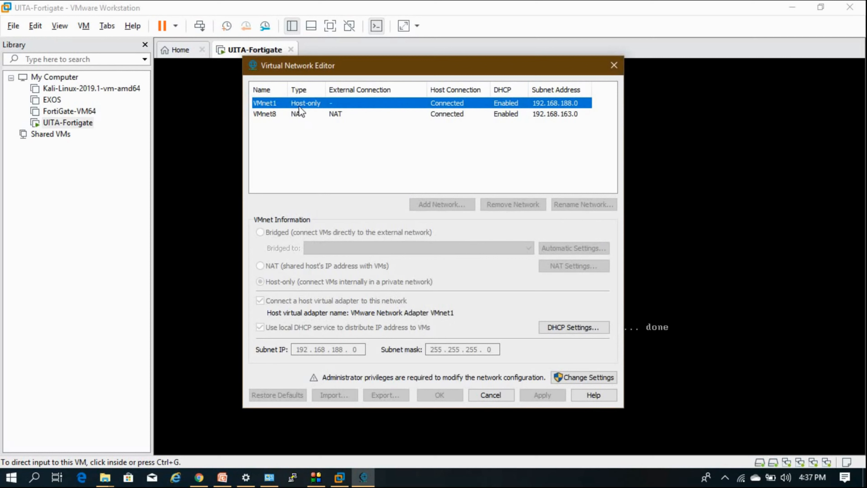
Compare the VMnet1 and VMnet8 settings, then reopen the editor with administrator rights via Change Settings
{"action": "left_click", "coordinate": [271, 115]}
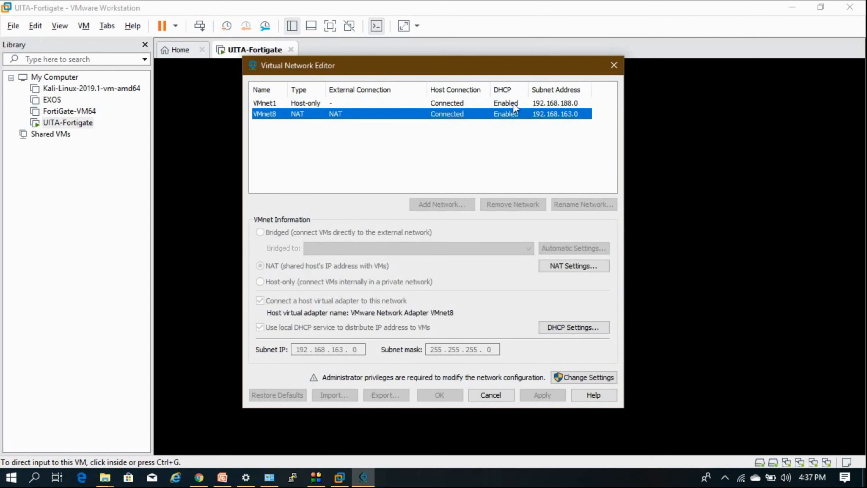
{"action": "left_click", "coordinate": [558, 104]}
{"action": "left_click", "coordinate": [553, 114]}
{"action": "left_click", "coordinate": [553, 103]}
{"action": "left_click", "coordinate": [552, 114]}
{"action": "left_click", "coordinate": [578, 377]}
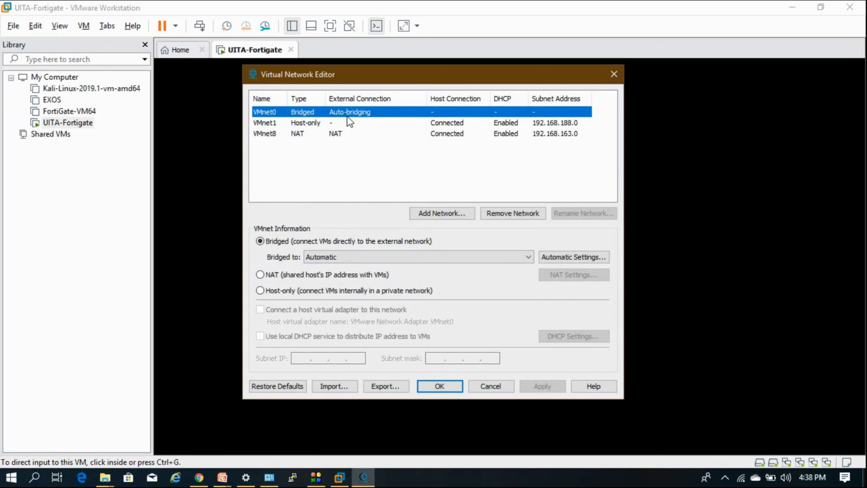
{"action": "left_click", "coordinate": [338, 123]}
{"action": "left_click", "coordinate": [316, 137]}
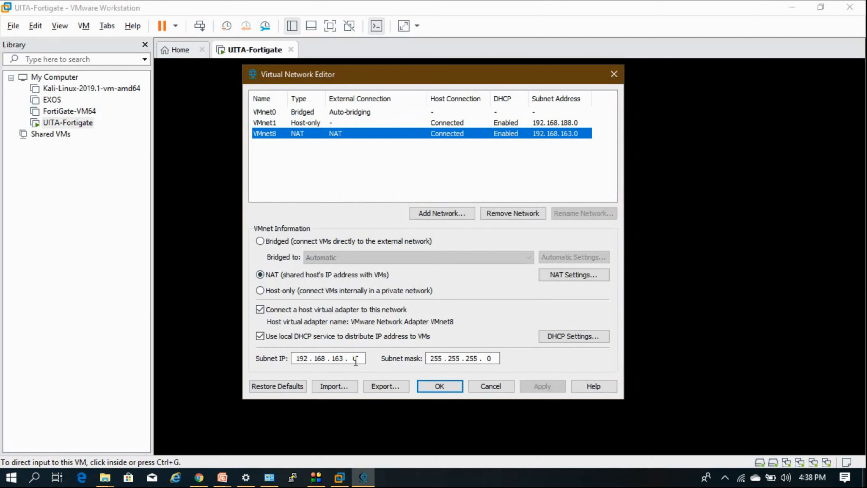
{"action": "left_click", "coordinate": [299, 123]}
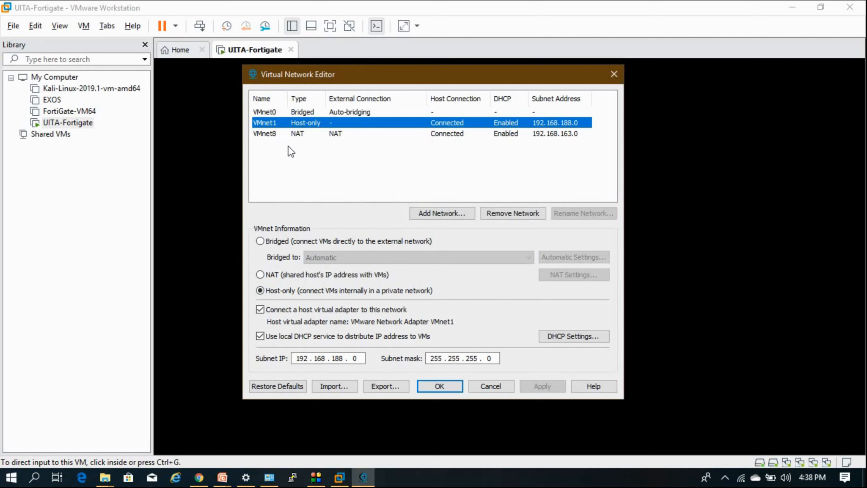
{"action": "left_click", "coordinate": [274, 113]}
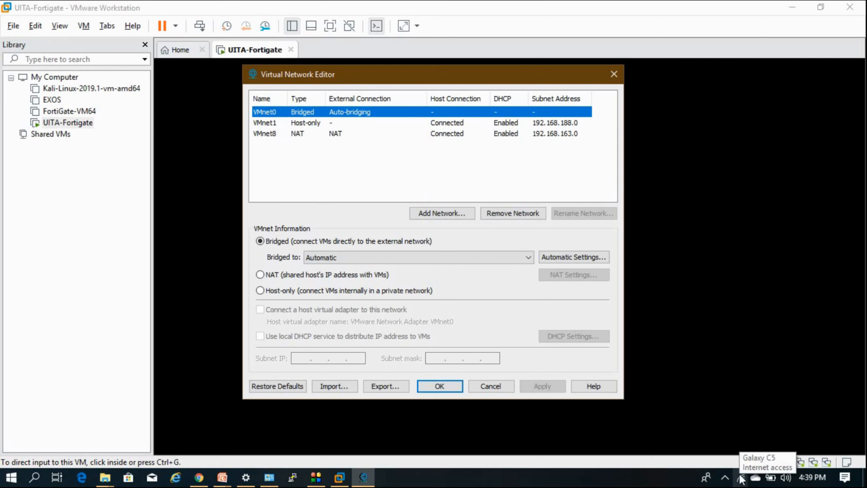
{"action": "left_click", "coordinate": [410, 259]}
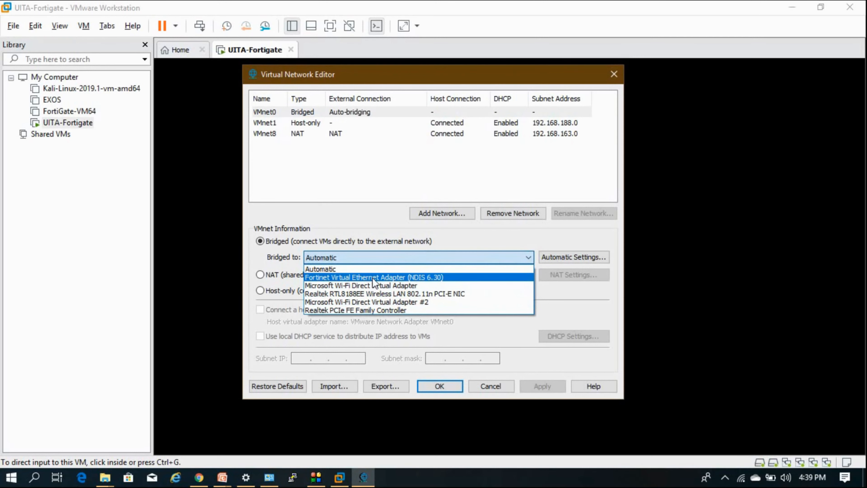
{"action": "left_click", "coordinate": [380, 261]}
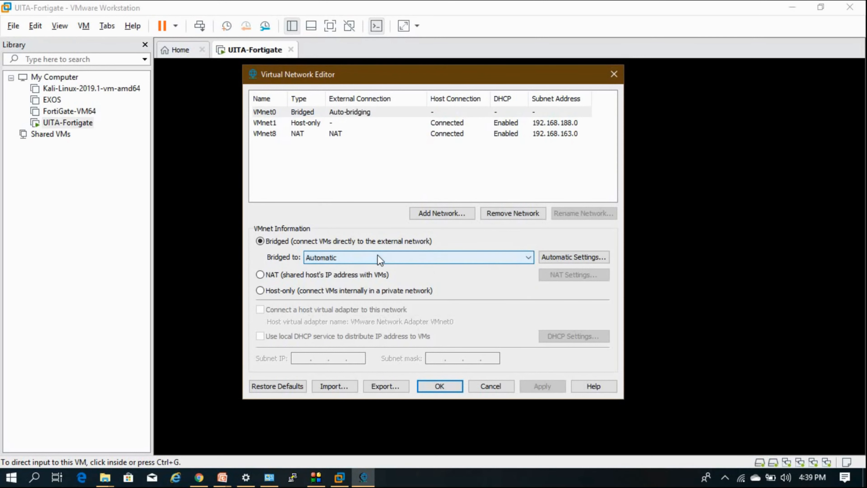
Apply the network settings, switch the FortiGate console to full screen and log in as admin
{"action": "left_click", "coordinate": [440, 386]}
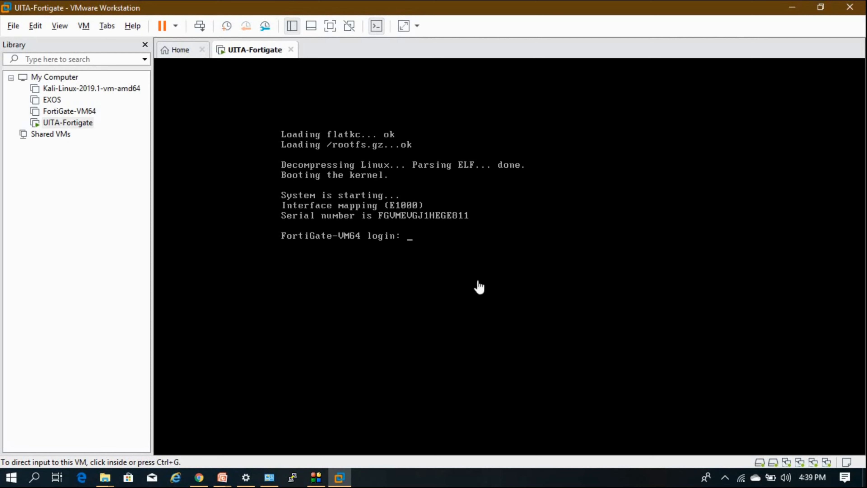
{"action": "left_click", "coordinate": [331, 27]}
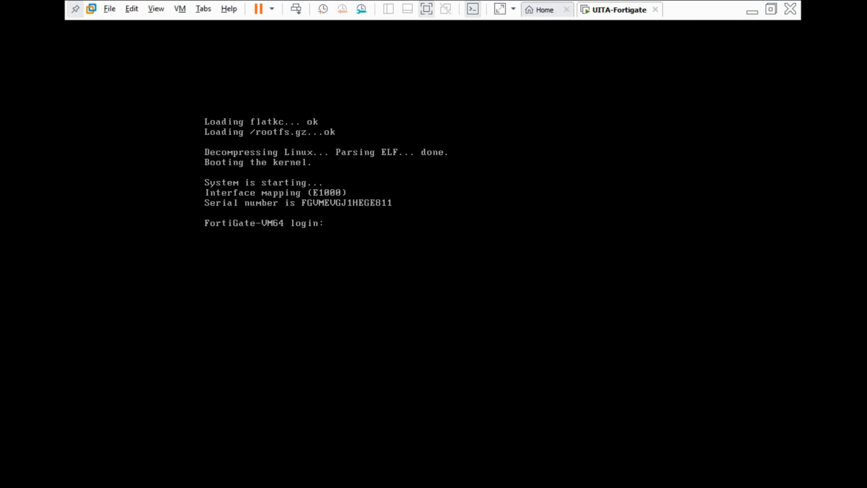
{"action": "type", "text": "admin"}
{"action": "key", "text": "Return"}
{"action": "key", "text": "Return"}
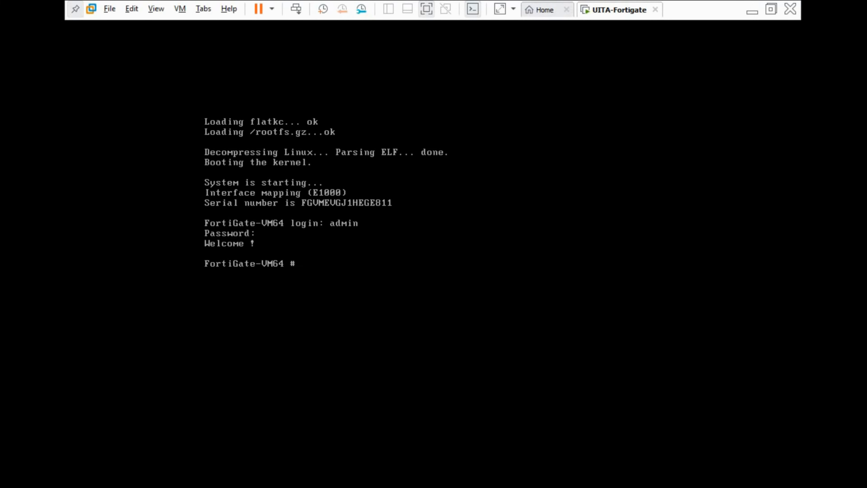
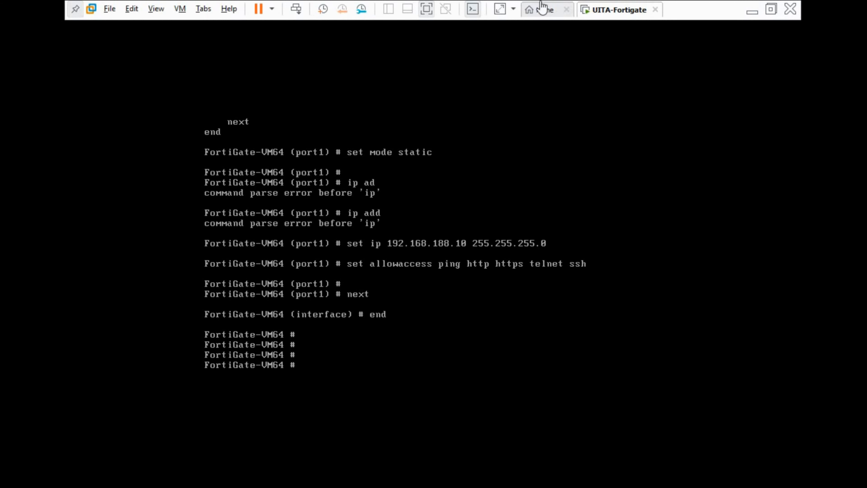
Leave the FortiGate VM's full-screen view and open the Windows Run prompt for cmd
{"action": "left_click", "coordinate": [427, 9]}
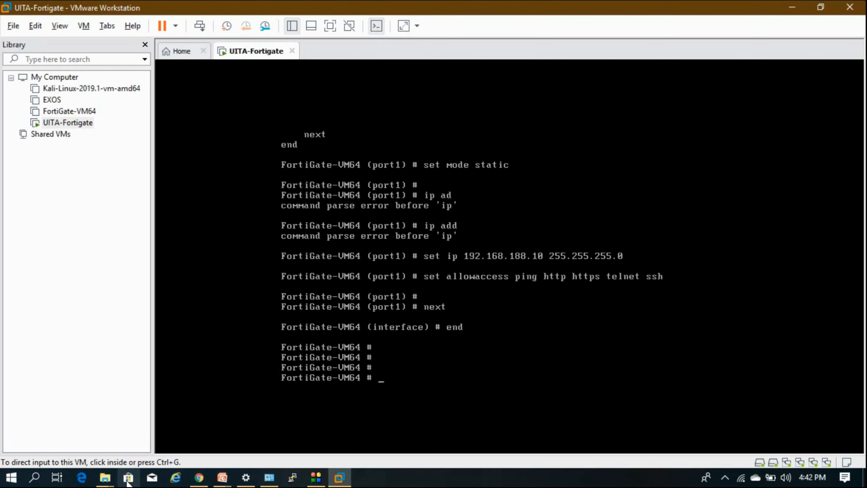
{"action": "key", "text": "super+r"}
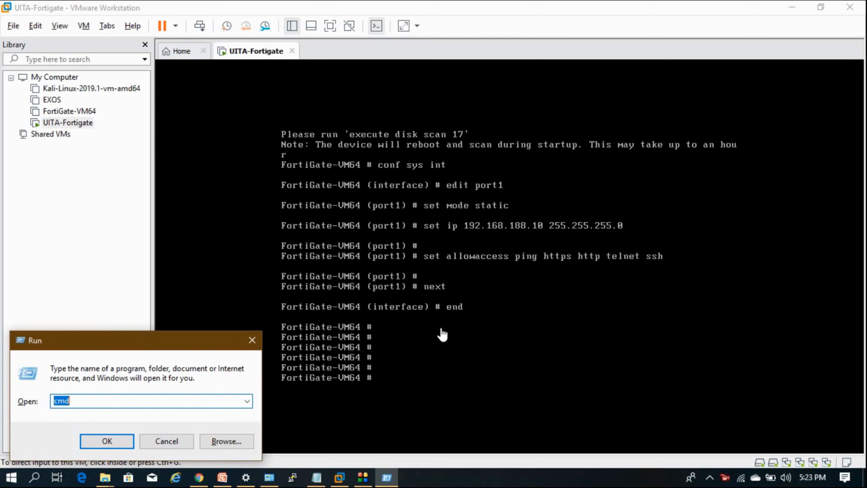
Open Command Prompt and ping 192.168.188.10, getting 4 of 4 replies with 0% loss
{"action": "key", "text": "Return"}
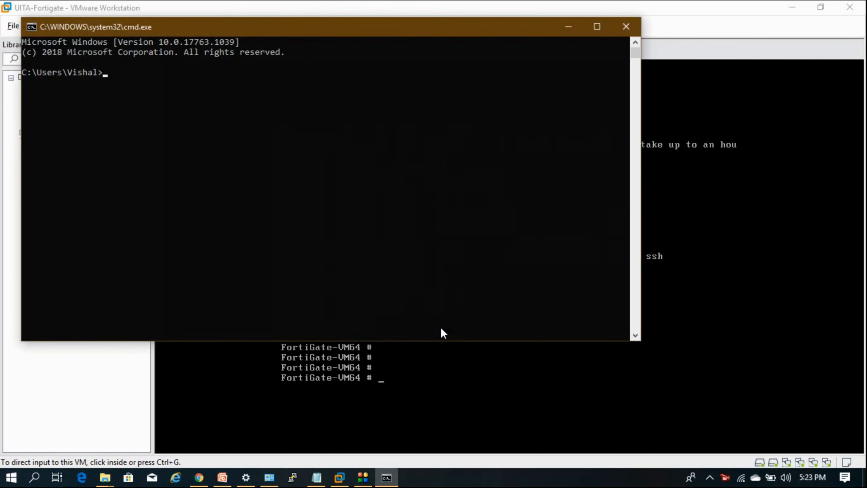
{"action": "type", "text": "ping 192.168.188."}
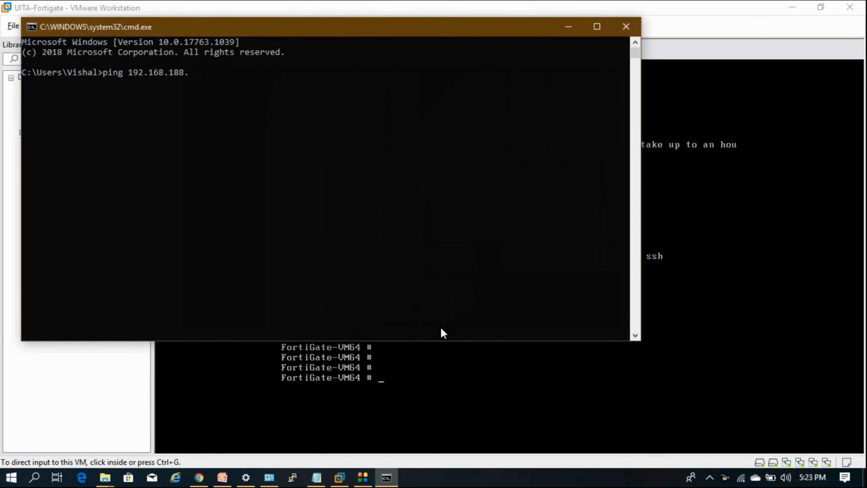
{"action": "type", "text": "10"}
{"action": "key", "text": "Return"}
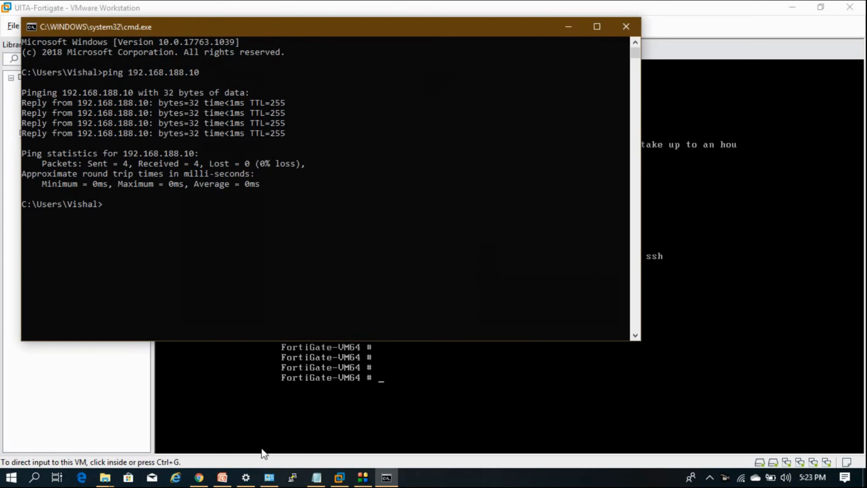
{"action": "left_click", "coordinate": [200, 478]}
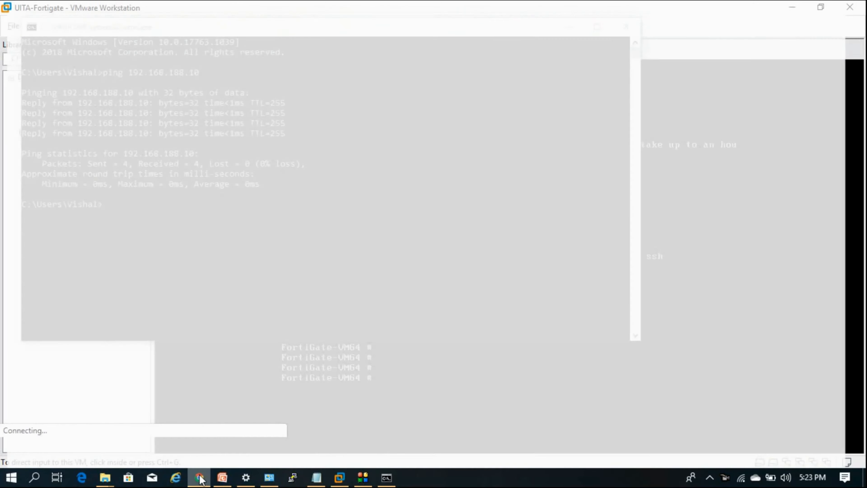
Replace the timed-out tab and sign in at 192.168.188.10 as admin with a blank password
{"action": "left_click", "coordinate": [380, 33]}
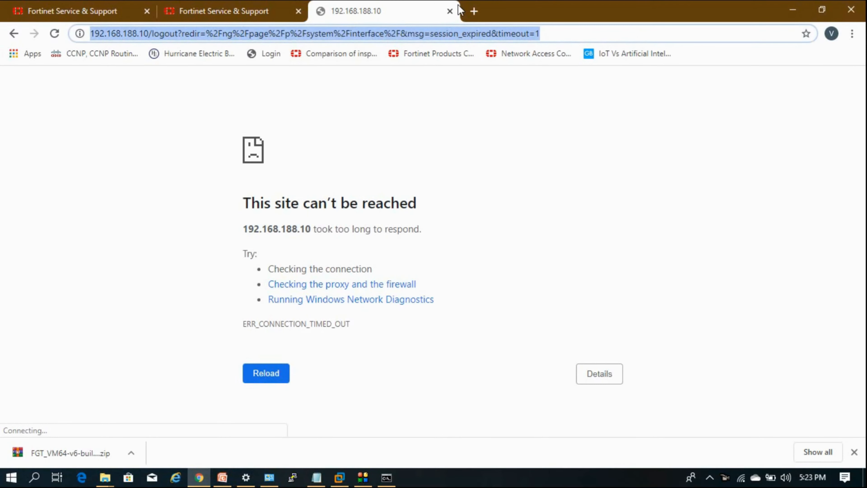
{"action": "left_click", "coordinate": [450, 12]}
{"action": "left_click", "coordinate": [324, 13]}
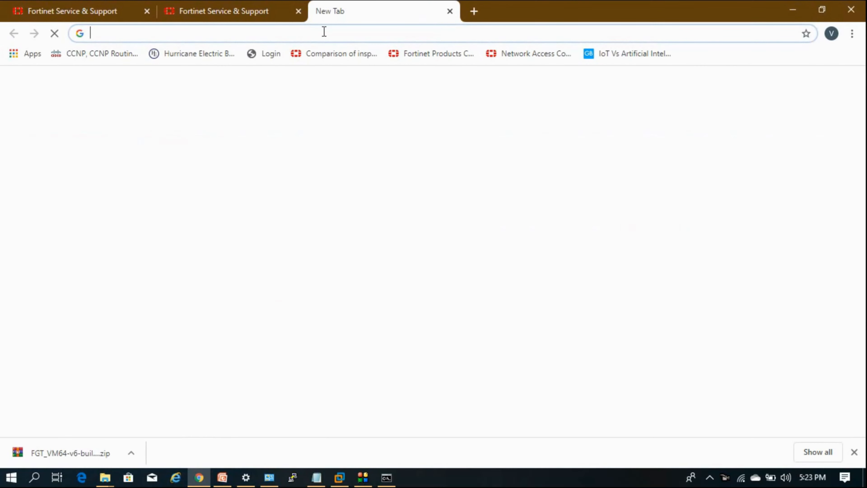
{"action": "type", "text": "192.168.1"}
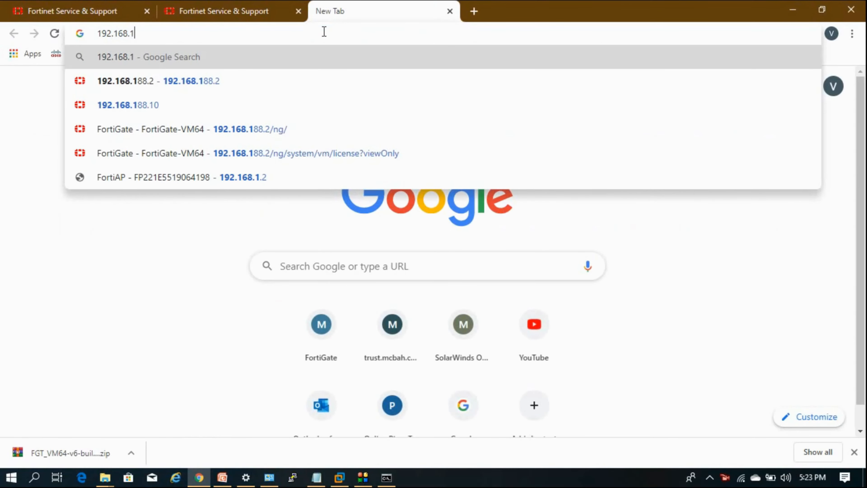
{"action": "type", "text": "88.10"}
{"action": "key", "text": "Return"}
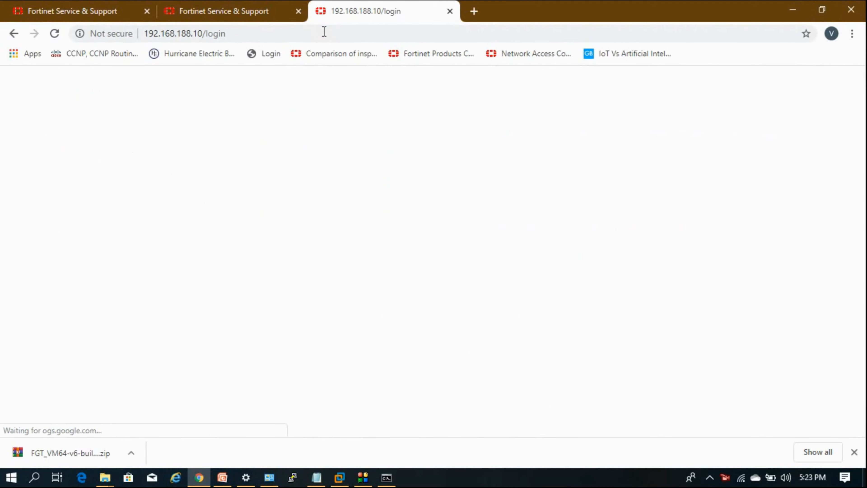
{"action": "type", "text": "admin"}
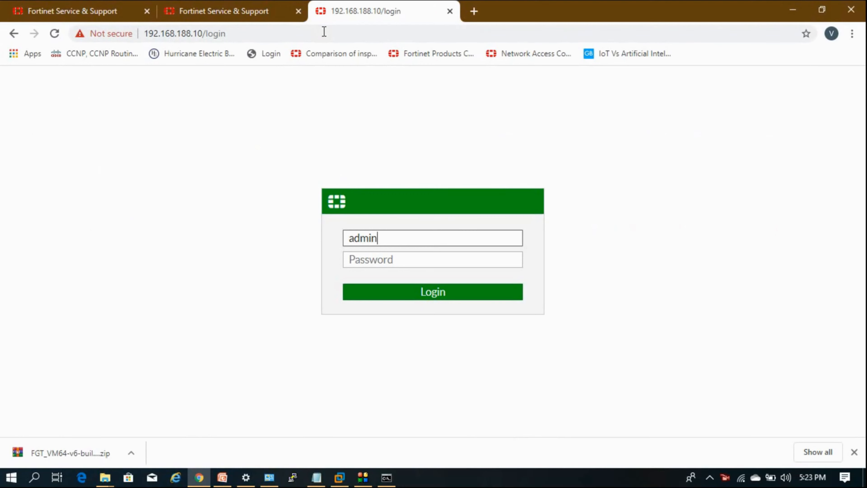
{"action": "key", "text": "Return"}
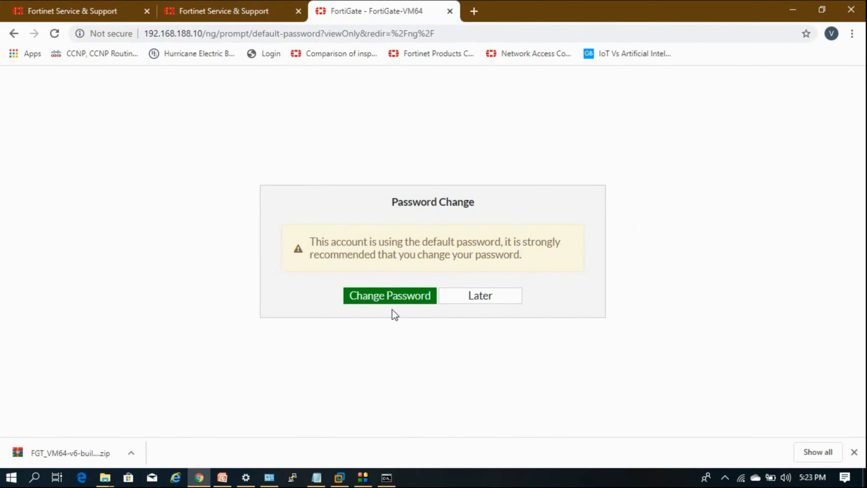
Replace the default admin password with a new administrator password, entered and confirmed
{"action": "left_click", "coordinate": [391, 300]}
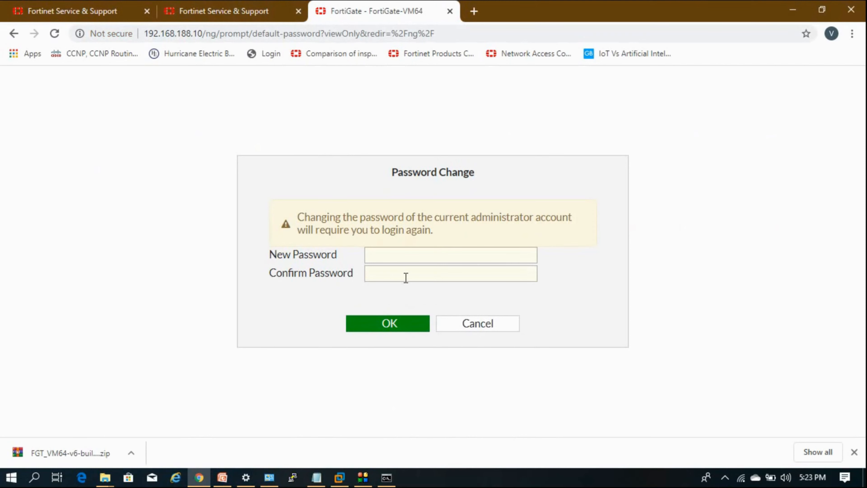
{"action": "left_click", "coordinate": [405, 257]}
{"action": "type", "text": "123456"}
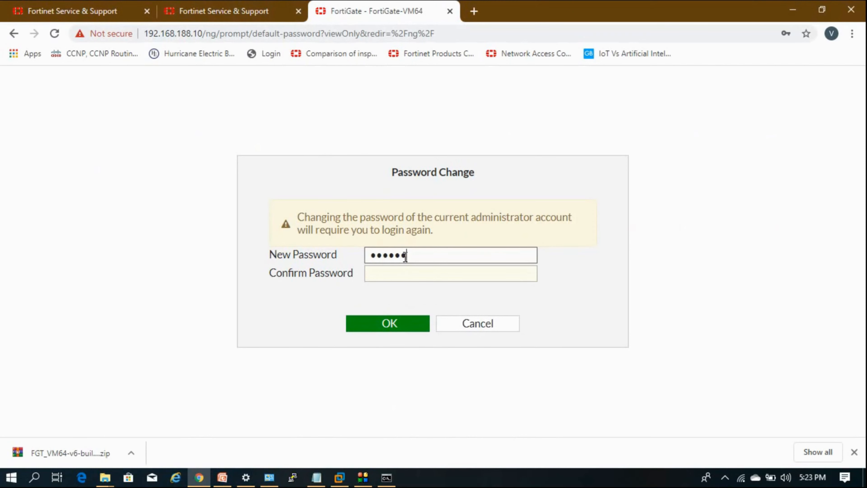
{"action": "type", "text": "78"}
{"action": "key", "text": "Tab"}
{"action": "type", "text": "12345678"}
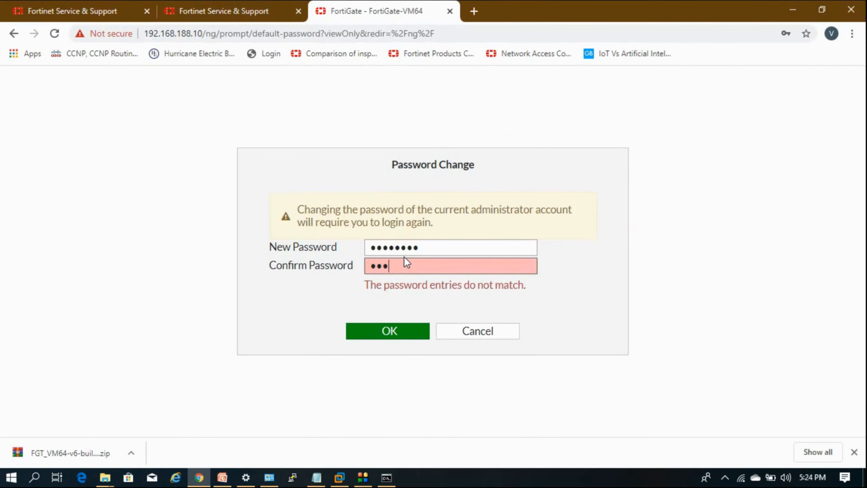
{"action": "key", "text": "Return"}
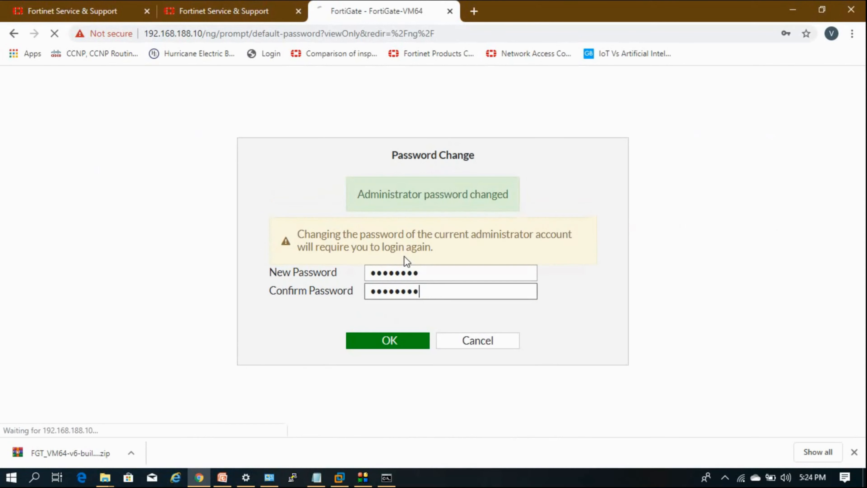
Log back in as admin using the new password
{"action": "type", "text": "admin"}
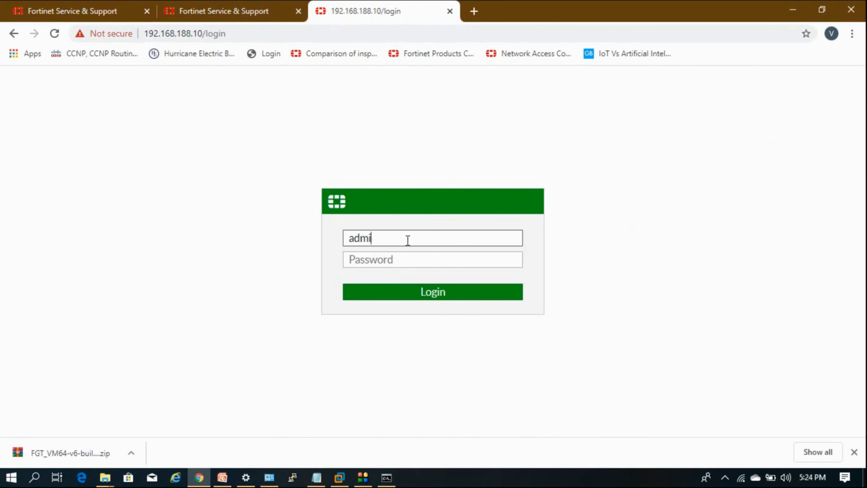
{"action": "key", "text": "Tab"}
{"action": "type", "text": "1234567"}
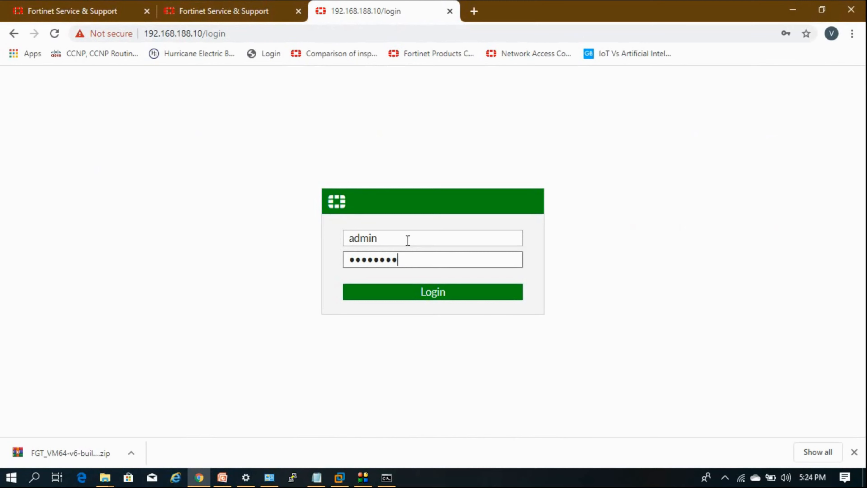
{"action": "type", "text": "8"}
{"action": "key", "text": "Return"}
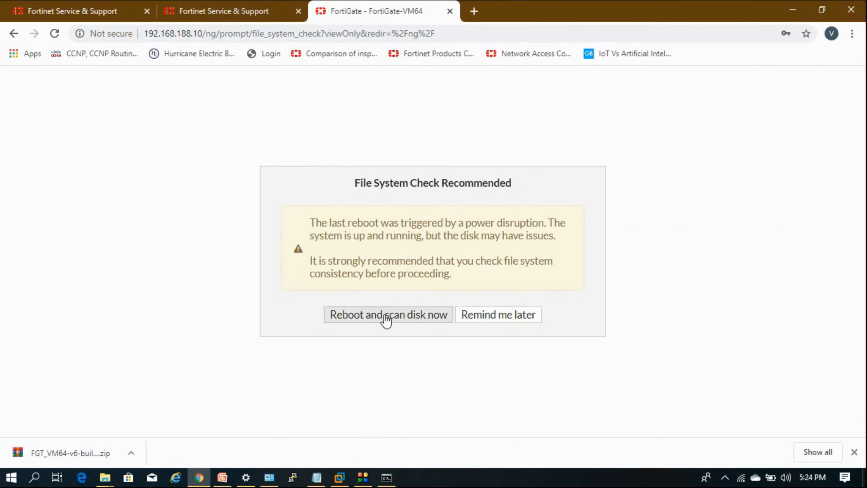
Choose Remind me later for the disk scan and review the dashboard's system, licence and resource widgets
{"action": "left_click", "coordinate": [470, 319]}
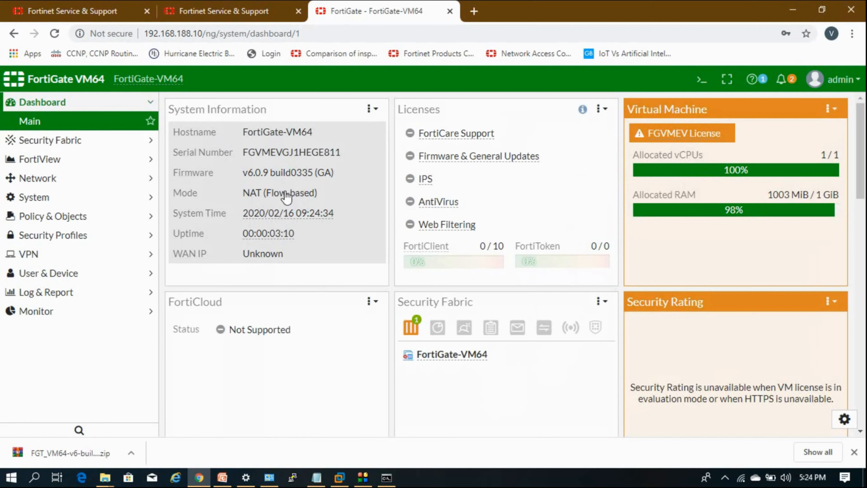
{"action": "mouse_move", "coordinate": [248, 221]}
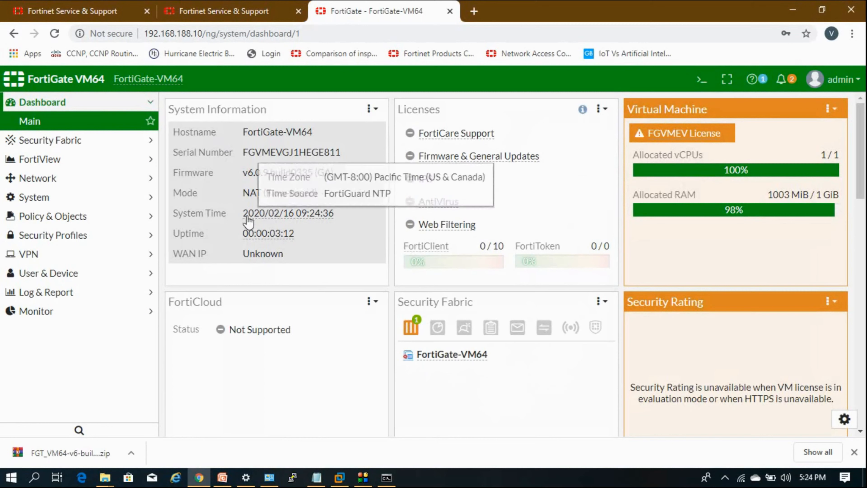
{"action": "mouse_move", "coordinate": [338, 222]}
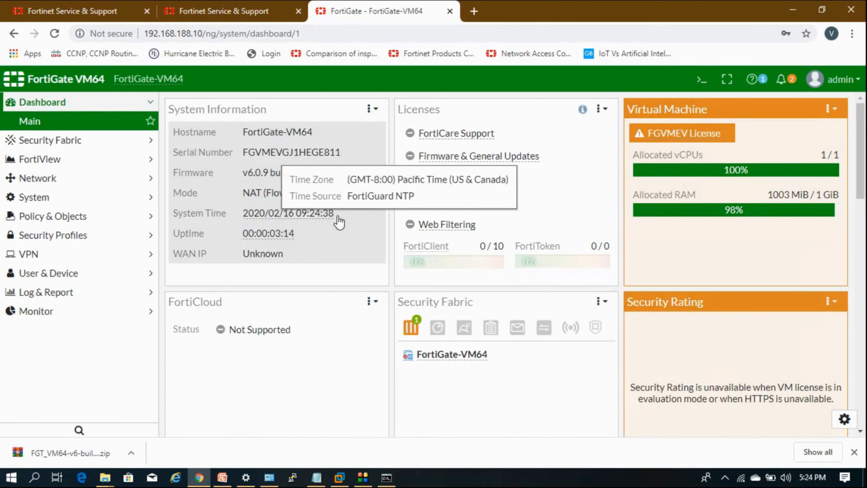
{"action": "mouse_move", "coordinate": [277, 244]}
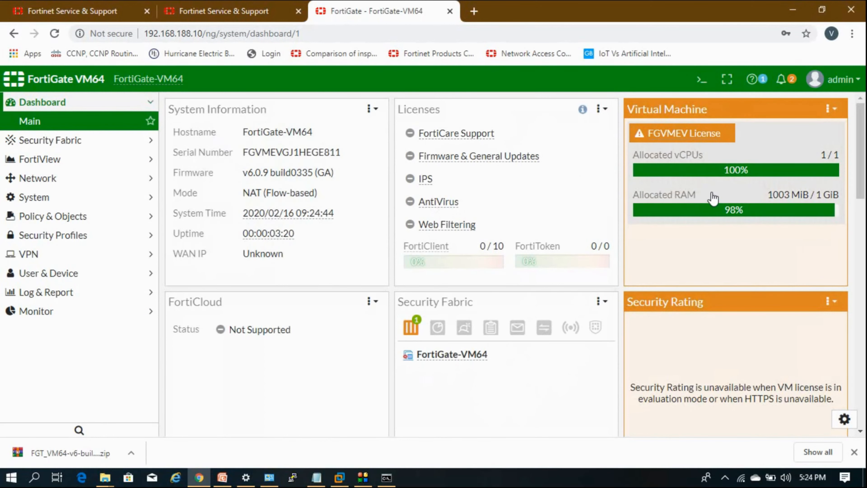
{"action": "scroll", "coordinate": [459, 185], "scroll_direction": "down", "scroll_amount": 3}
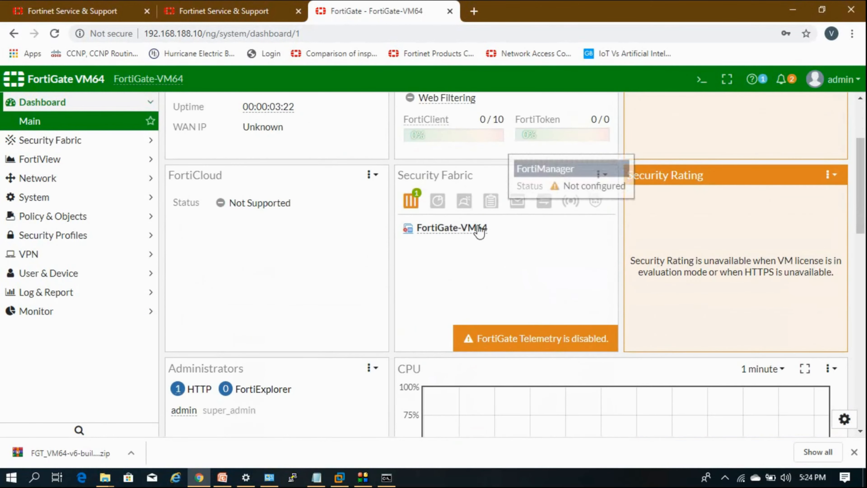
{"action": "scroll", "coordinate": [471, 240], "scroll_direction": "down", "scroll_amount": 3}
{"action": "scroll", "coordinate": [425, 289], "scroll_direction": "down", "scroll_amount": 2}
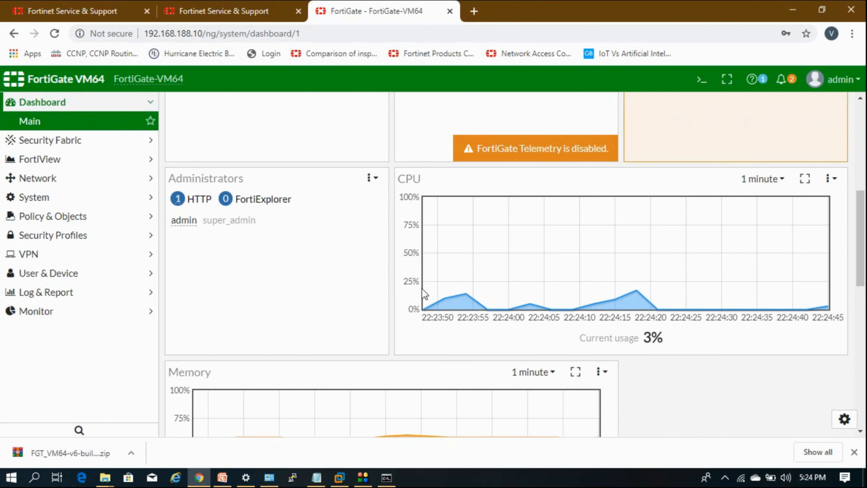
{"action": "scroll", "coordinate": [507, 248], "scroll_direction": "down", "scroll_amount": 3}
{"action": "scroll", "coordinate": [339, 356], "scroll_direction": "down", "scroll_amount": 4}
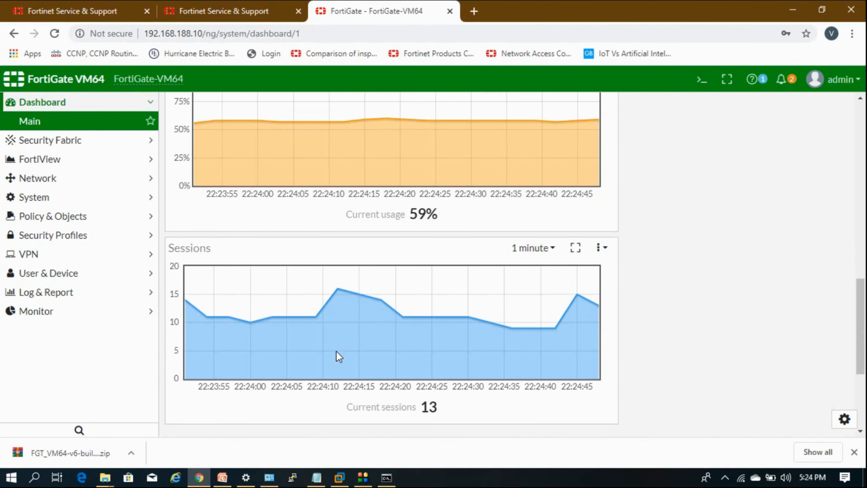
{"action": "scroll", "coordinate": [386, 350], "scroll_direction": "up", "scroll_amount": 10}
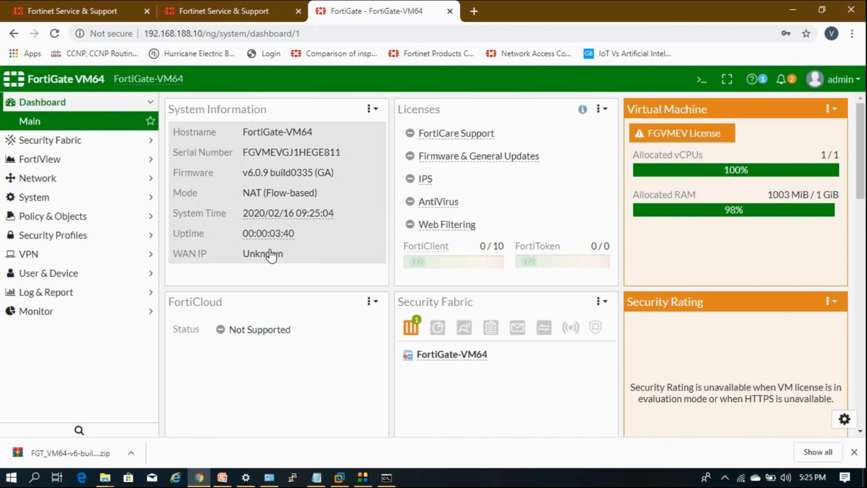
{"action": "left_click", "coordinate": [291, 483]}
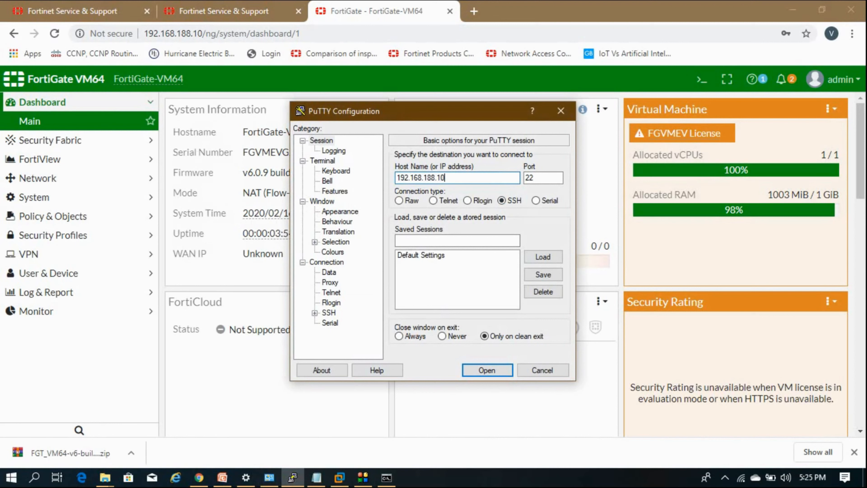
Connect over SSH to 192.168.188.10 port 22, accept the host key and log in as admin
{"action": "key", "text": "Return"}
{"action": "key", "text": "Left"}
{"action": "key", "text": "Left"}
{"action": "key", "text": "Return"}
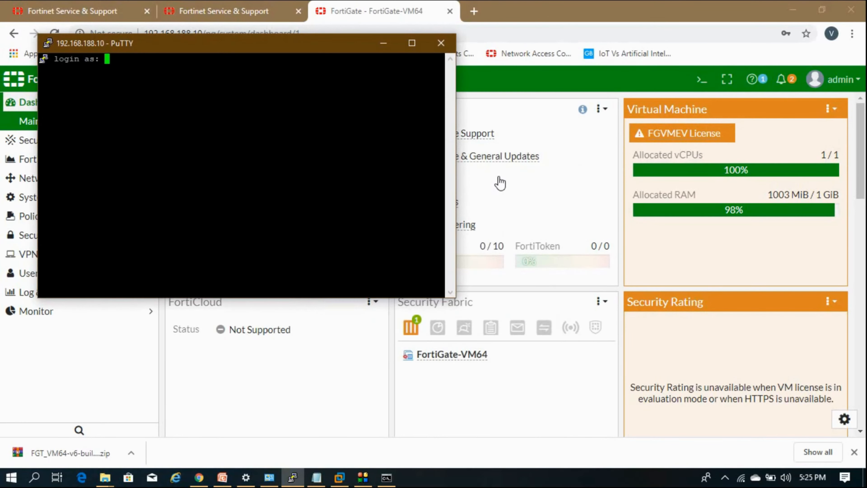
{"action": "type", "text": "admin"}
{"action": "key", "text": "Return"}
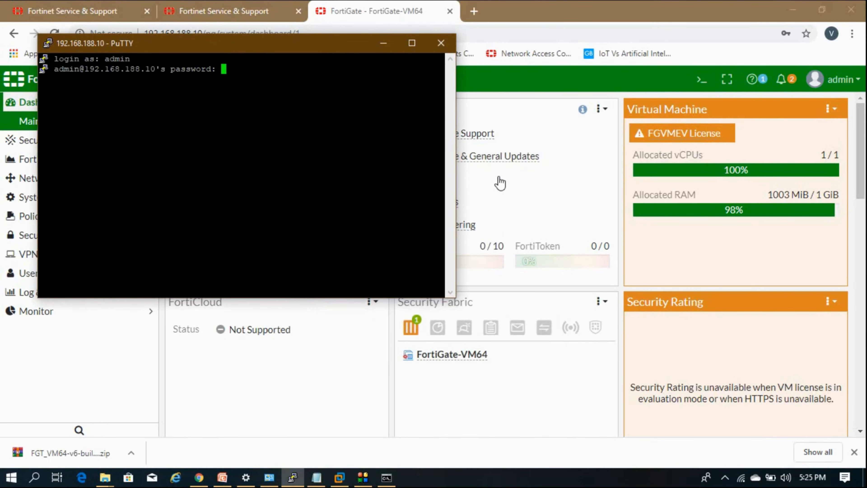
{"action": "key", "text": "Return"}
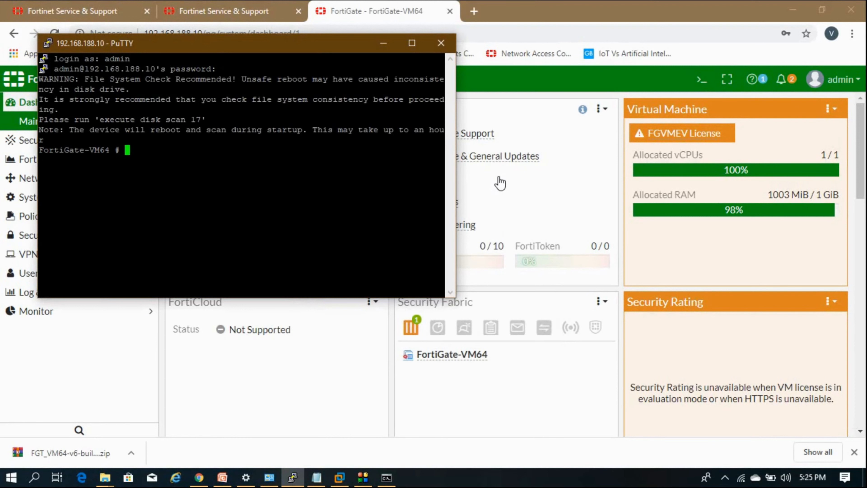
{"action": "key", "text": "Return"}
{"action": "key", "text": "Return"}
{"action": "key", "text": "Return"}
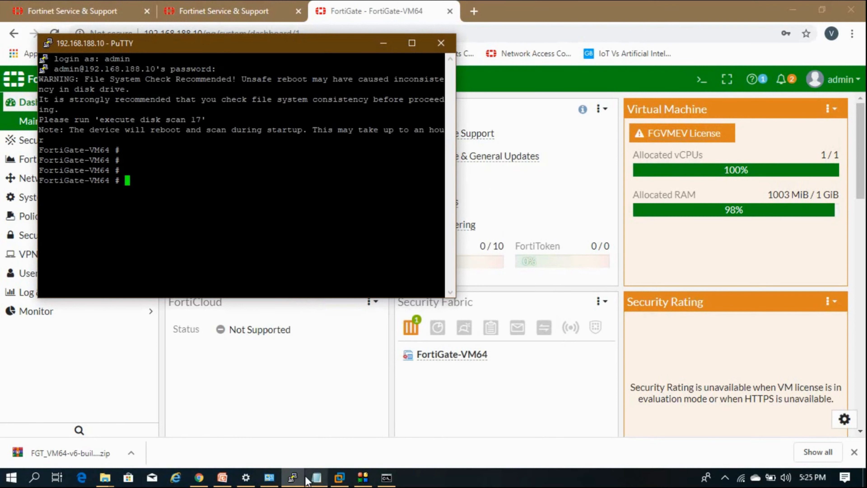
Start a second PuTTY session over Telnet port 23 and log in as admin
{"action": "right_click", "coordinate": [303, 45]}
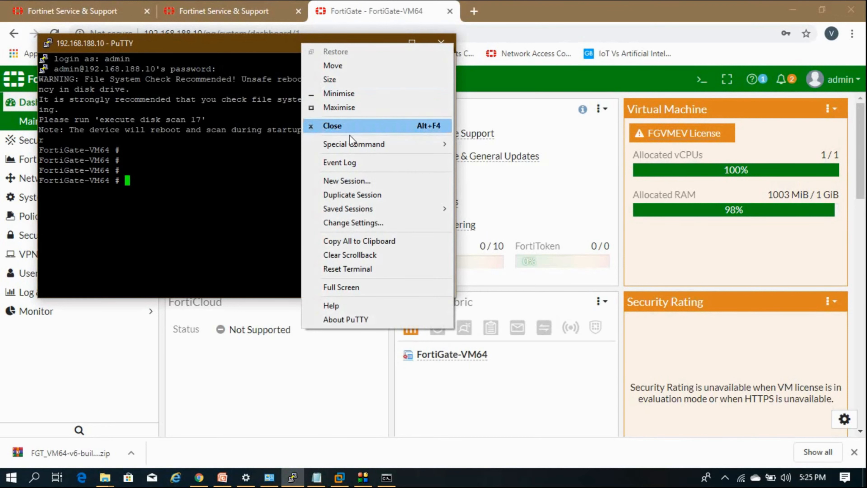
{"action": "left_click", "coordinate": [385, 186]}
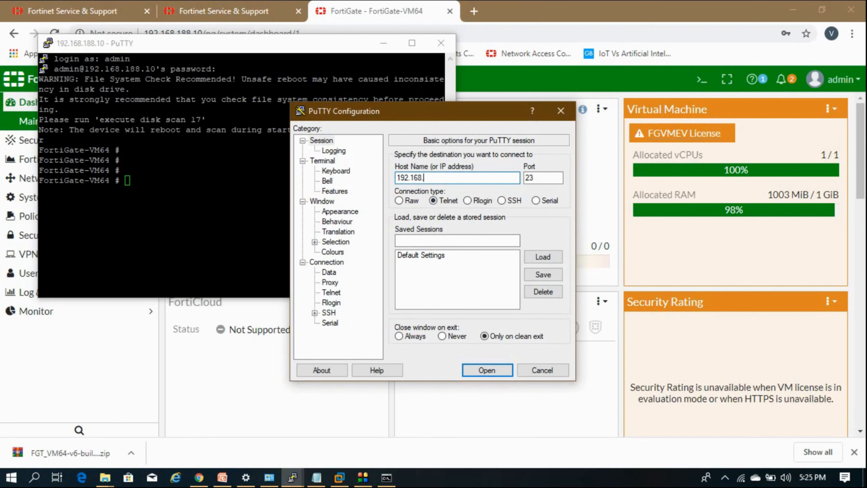
{"action": "key", "text": "Return"}
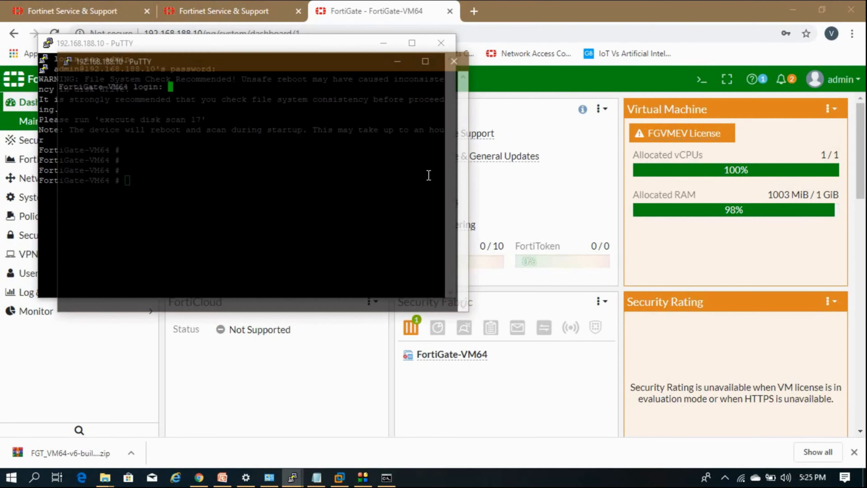
{"action": "type", "text": "admin"}
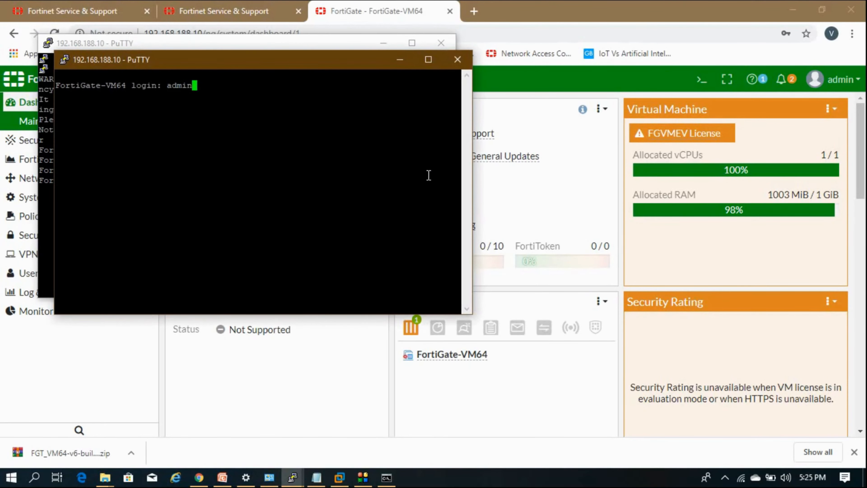
{"action": "key", "text": "Return"}
{"action": "type", "text": "********"}
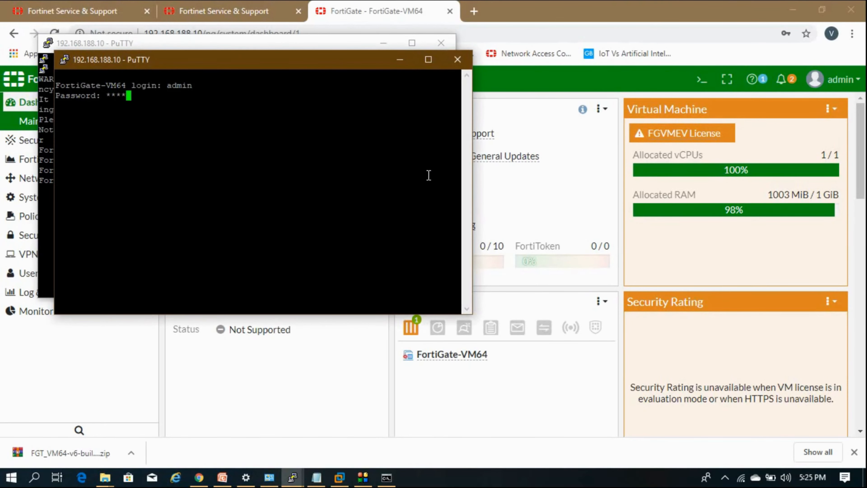
{"action": "key", "text": "Return"}
{"action": "key", "text": "Return"}
{"action": "key", "text": "Return"}
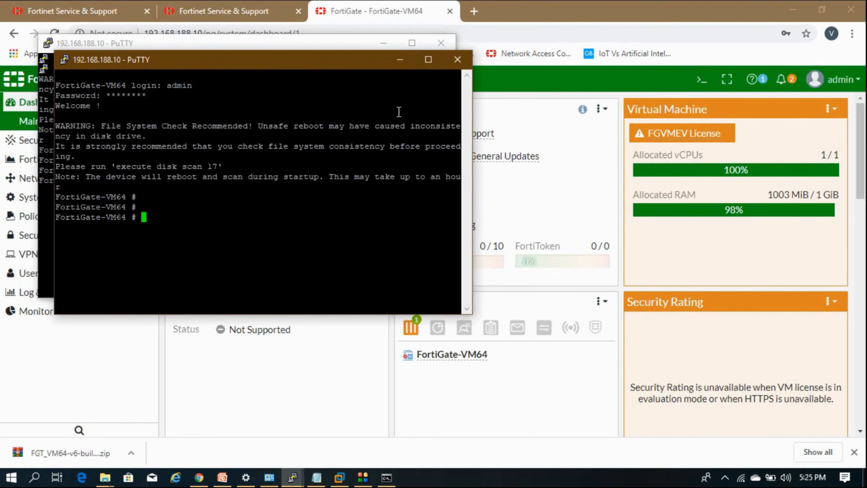
Arrange the Telnet and SSH windows on screen and return to the FortiGate dashboard
{"action": "left_click_drag", "start_coordinate": [185, 60], "coordinate": [583, 170]}
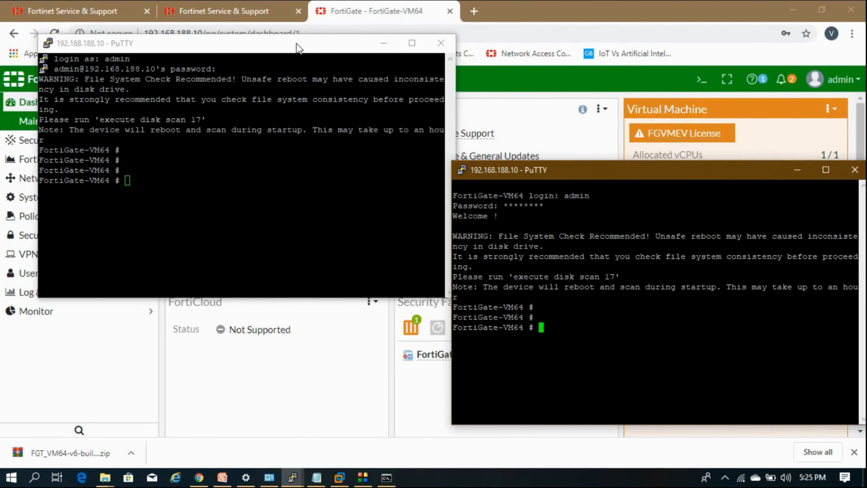
{"action": "left_click_drag", "start_coordinate": [296, 48], "coordinate": [302, 187]}
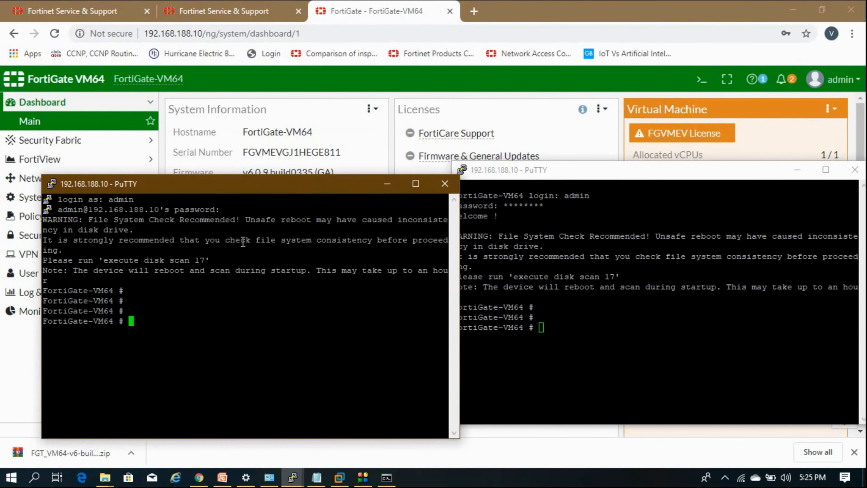
{"action": "left_click", "coordinate": [668, 245]}
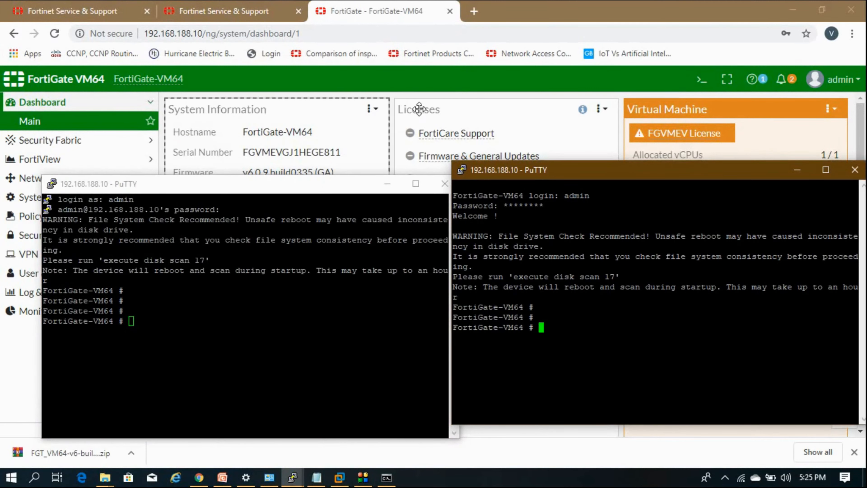
{"action": "left_click", "coordinate": [498, 81]}
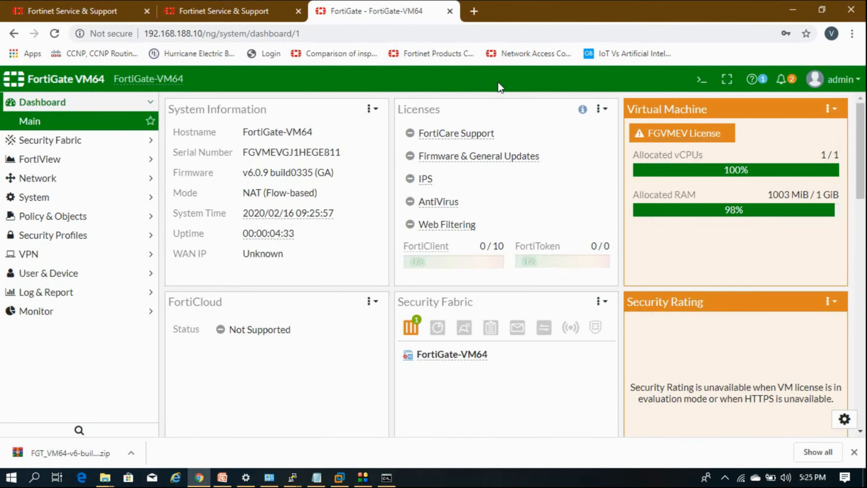
Under Network > Interfaces, untick TELNET in port1's administrative access and save with OK
{"action": "left_click", "coordinate": [59, 181]}
{"action": "left_click", "coordinate": [55, 185]}
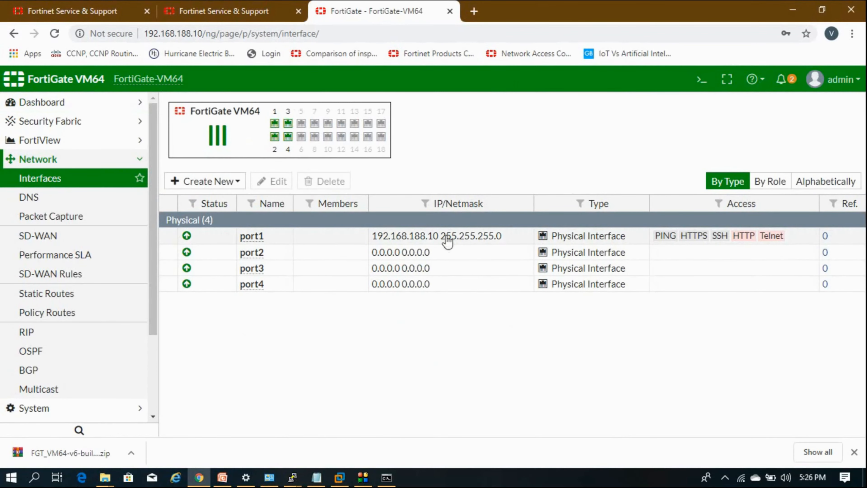
{"action": "double_click", "coordinate": [420, 239]}
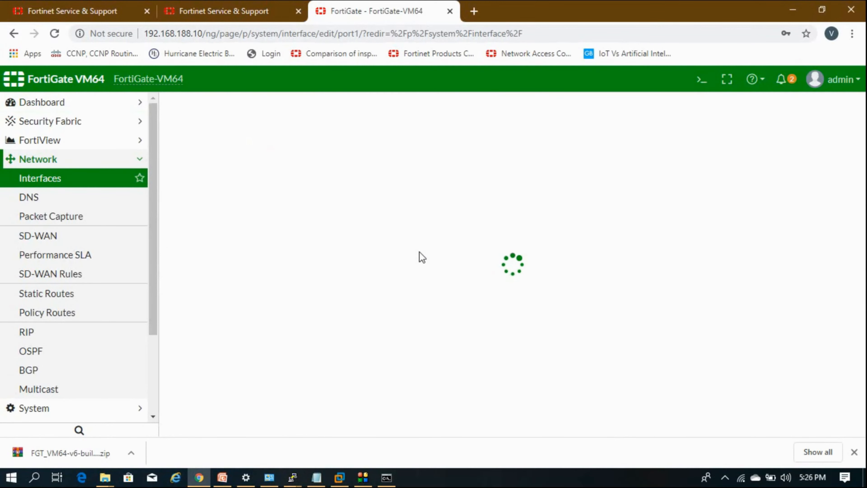
{"action": "scroll", "coordinate": [422, 259], "scroll_direction": "down", "scroll_amount": 2}
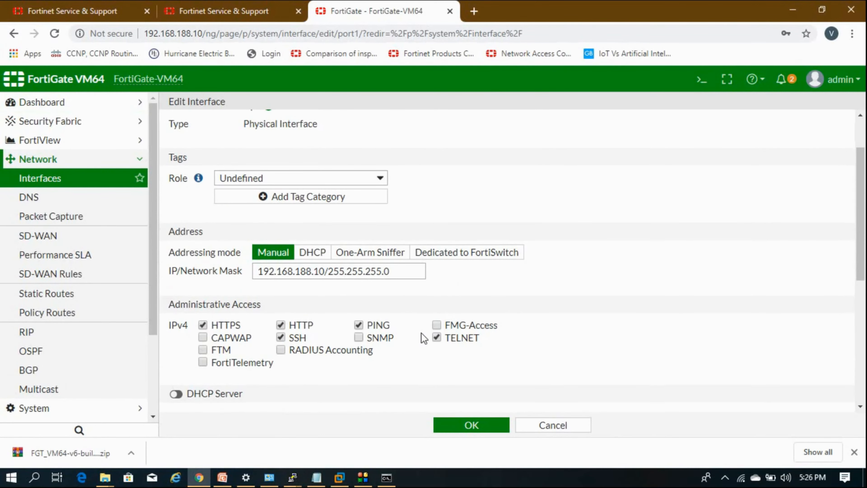
{"action": "left_click", "coordinate": [488, 423]}
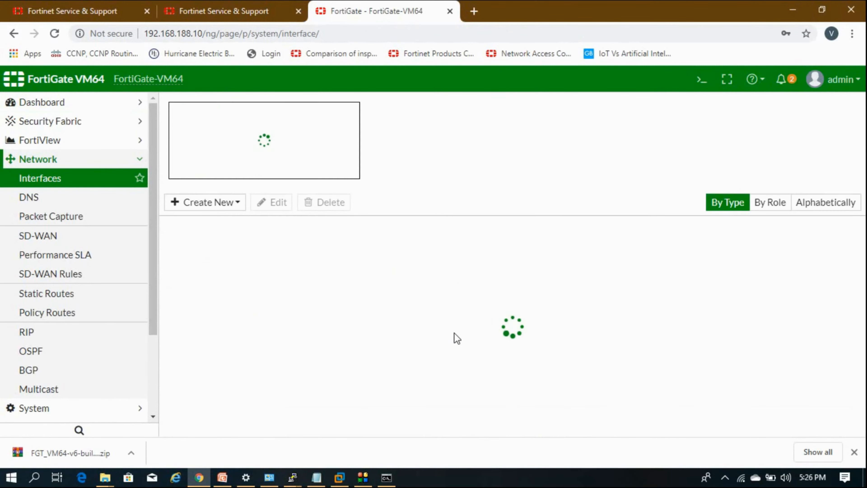
Close the existing Telnet PuTTY session and confirm
{"action": "mouse_move", "coordinate": [292, 478]}
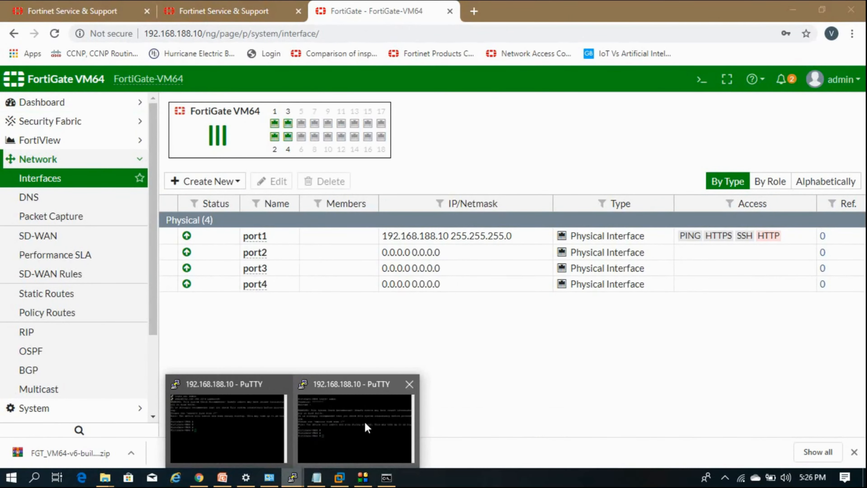
{"action": "left_click", "coordinate": [367, 426]}
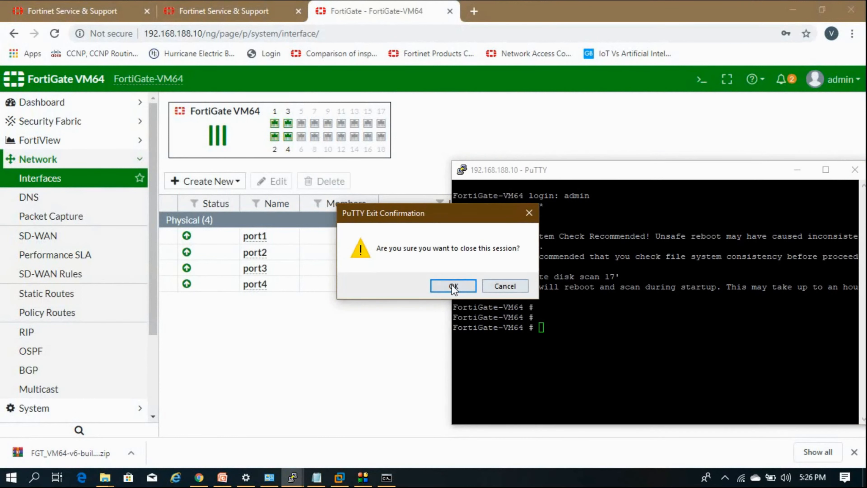
{"action": "left_click", "coordinate": [454, 286]}
Open a new PuTTY Telnet session to 192.168.188.10 and see that no login prompt appears
{"action": "left_click", "coordinate": [293, 478]}
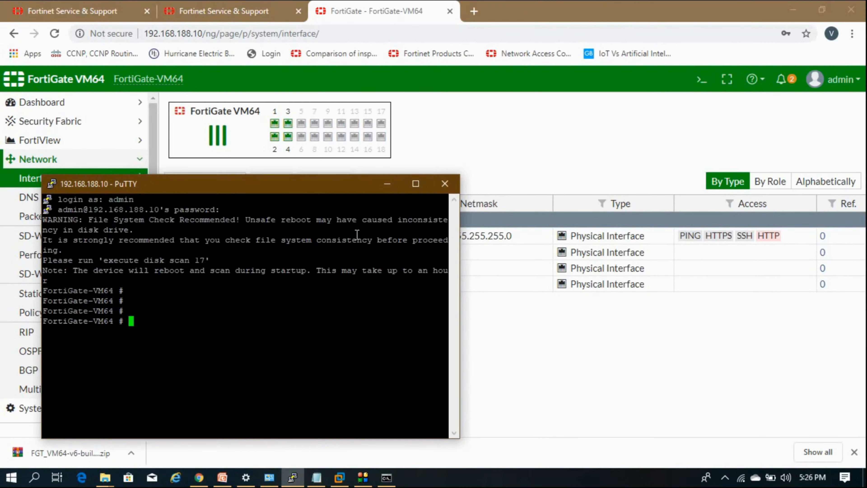
{"action": "right_click", "coordinate": [312, 184]}
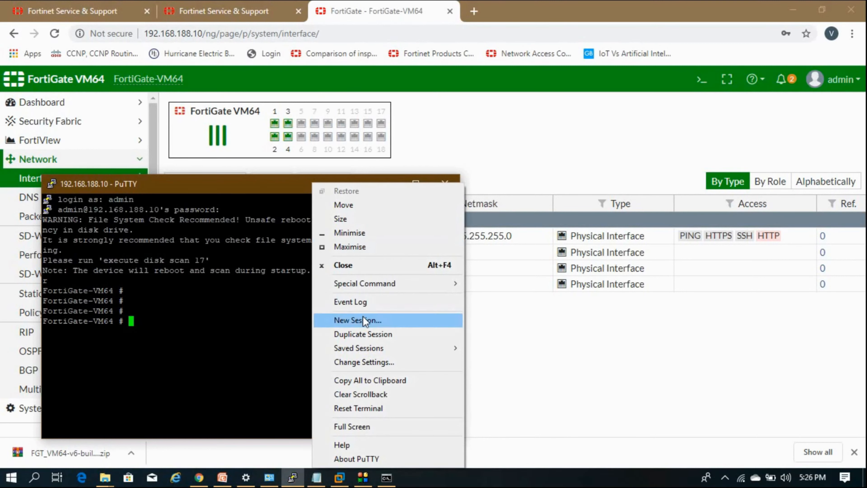
{"action": "left_click", "coordinate": [363, 318]}
{"action": "left_click", "coordinate": [436, 180]}
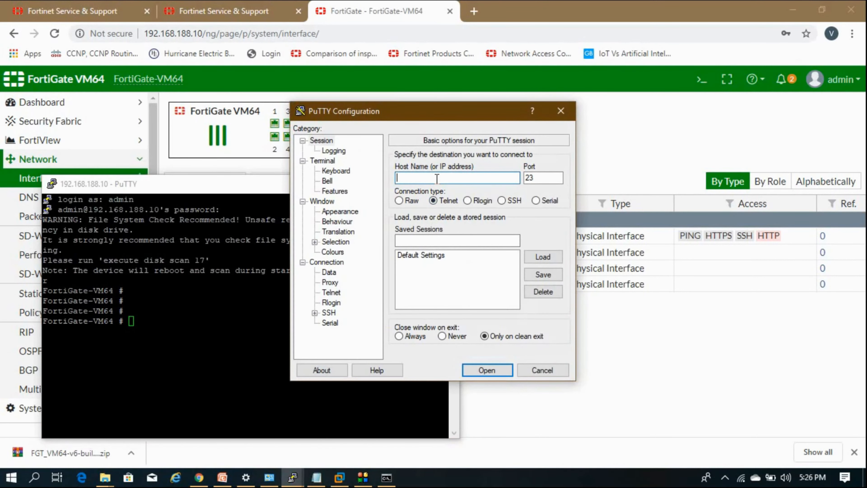
{"action": "type", "text": "192.168"}
{"action": "key", "text": "Return"}
{"action": "key", "text": "Return"}
{"action": "key", "text": "Return"}
{"action": "key", "text": "Return"}
{"action": "key", "text": "Return"}
{"action": "key", "text": "Return"}
{"action": "key", "text": "Return"}
{"action": "key", "text": "Return"}
{"action": "key", "text": "Return"}
{"action": "key", "text": "Return"}
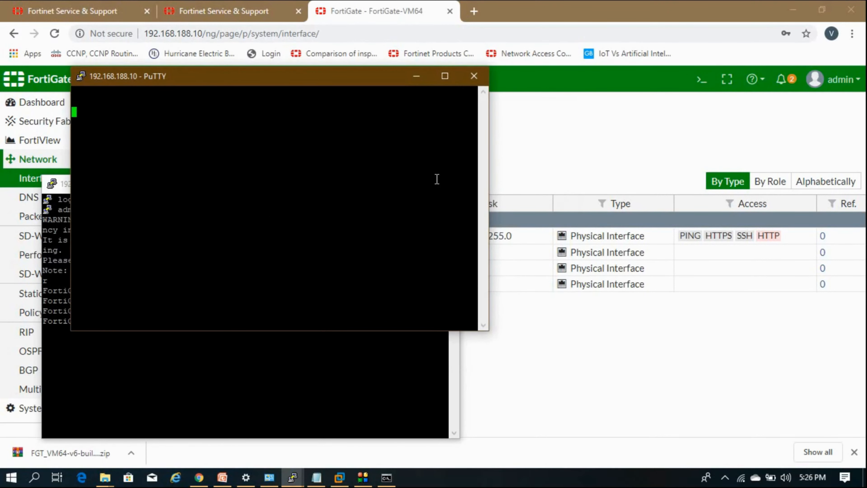
{"action": "key", "text": "Return"}
{"action": "type", "text": "fdf"}
{"action": "key", "text": "Return"}
{"action": "key", "text": "Return"}
{"action": "key", "text": "Return"}
{"action": "key", "text": "Return"}
Close the unresponsive Telnet session and move the SSH window out of the way
{"action": "left_click", "coordinate": [473, 76]}
{"action": "left_click", "coordinate": [452, 285]}
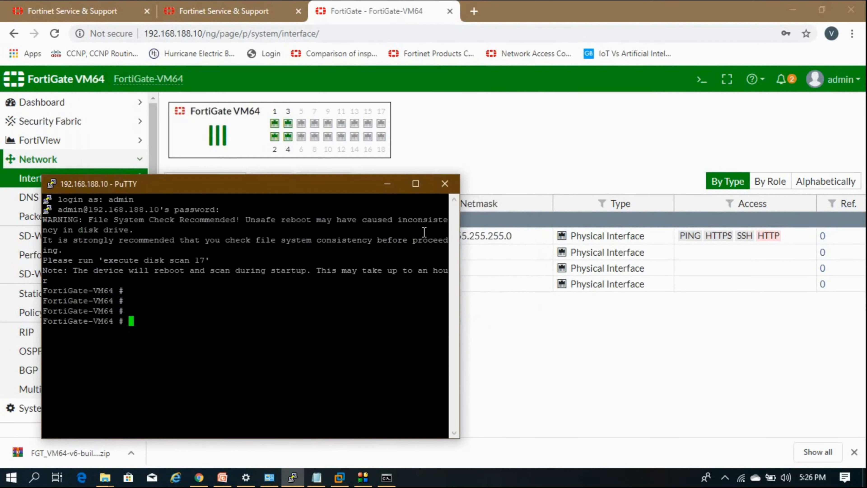
{"action": "left_click", "coordinate": [387, 183]}
{"action": "double_click", "coordinate": [346, 240]}
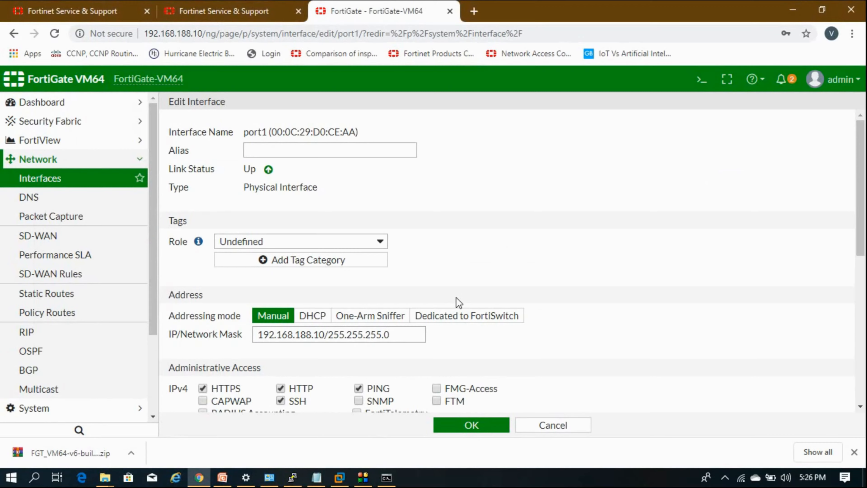
{"action": "scroll", "coordinate": [458, 301], "scroll_direction": "down", "scroll_amount": 2}
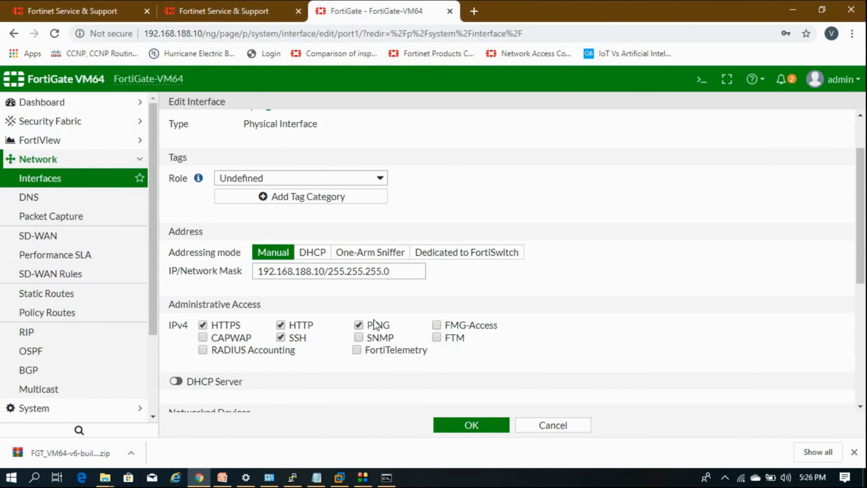
{"action": "left_click", "coordinate": [487, 425]}
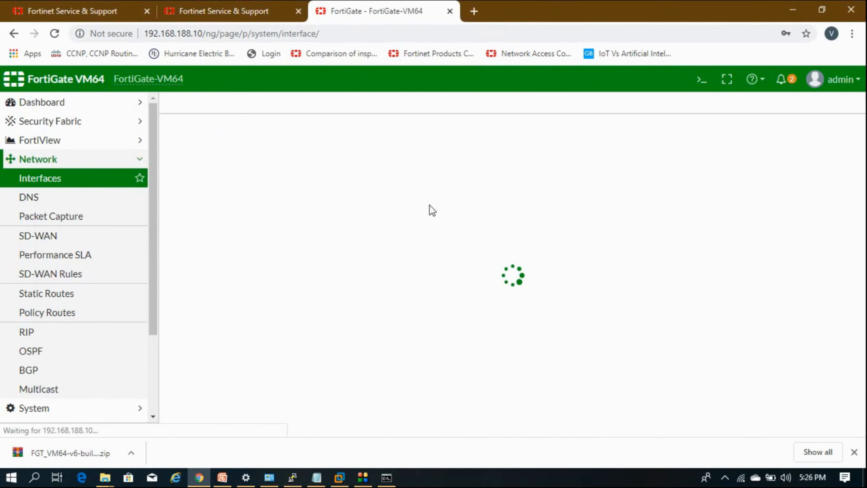
{"action": "left_click", "coordinate": [90, 164]}
{"action": "left_click", "coordinate": [88, 144]}
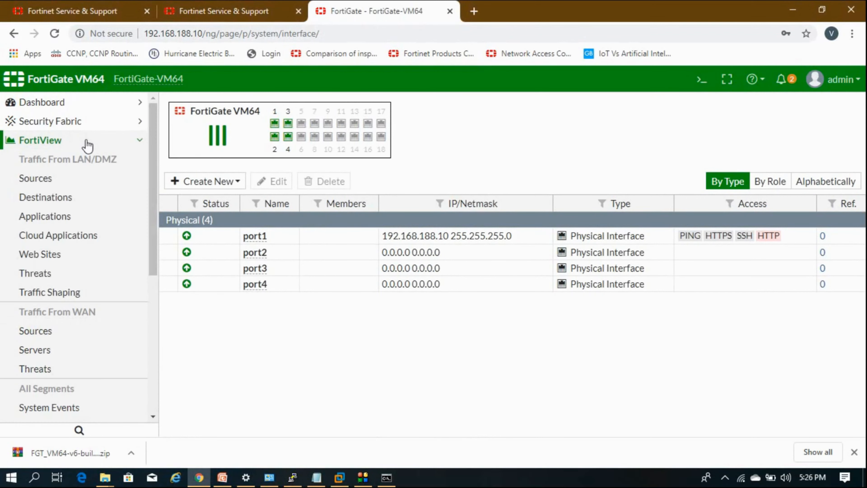
{"action": "left_click", "coordinate": [87, 142]}
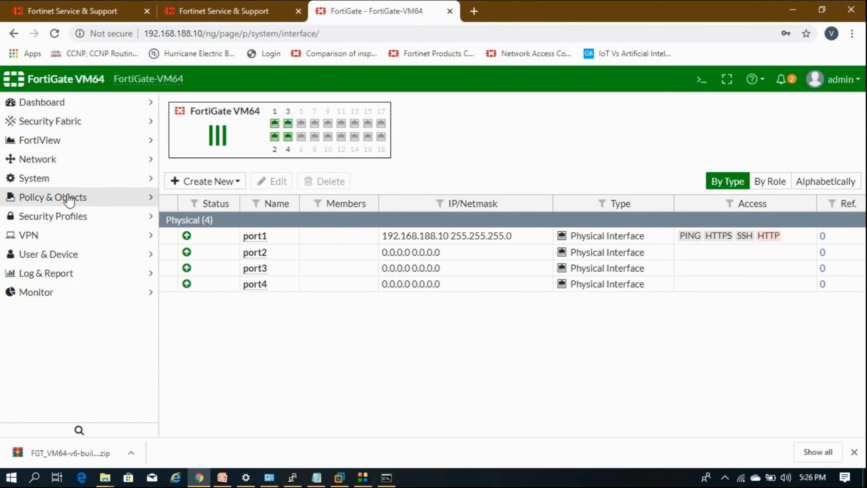
{"action": "left_click", "coordinate": [68, 179]}
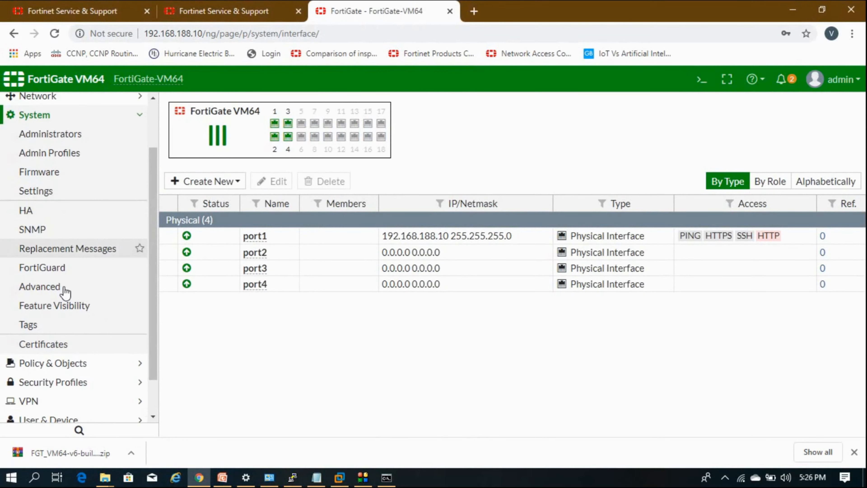
Open System > FortiGuard and compare the licence expiry 2020/03/02 with today's date
{"action": "left_click", "coordinate": [64, 270]}
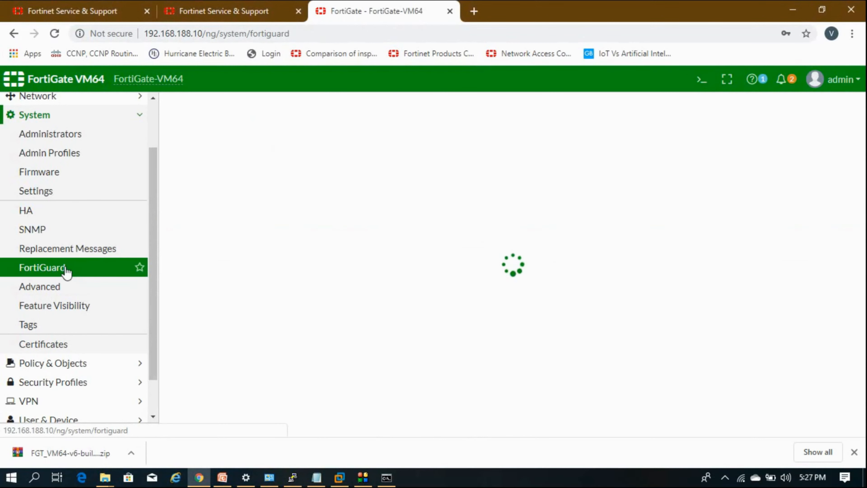
{"action": "scroll", "coordinate": [64, 274], "scroll_direction": "up", "scroll_amount": 2}
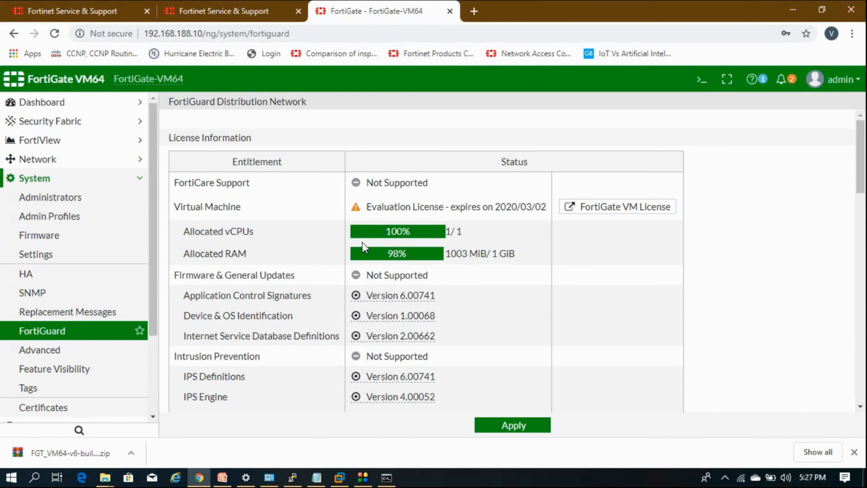
{"action": "scroll", "coordinate": [363, 247], "scroll_direction": "down", "scroll_amount": 20}
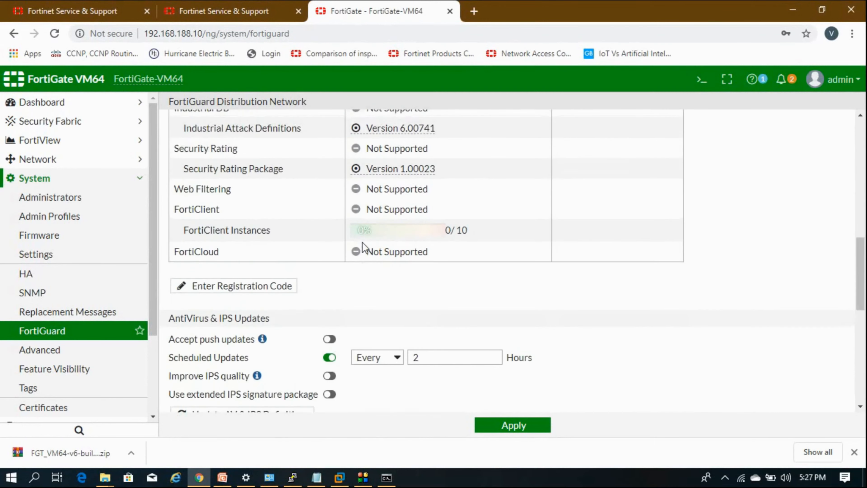
{"action": "scroll", "coordinate": [364, 246], "scroll_direction": "up", "scroll_amount": 20}
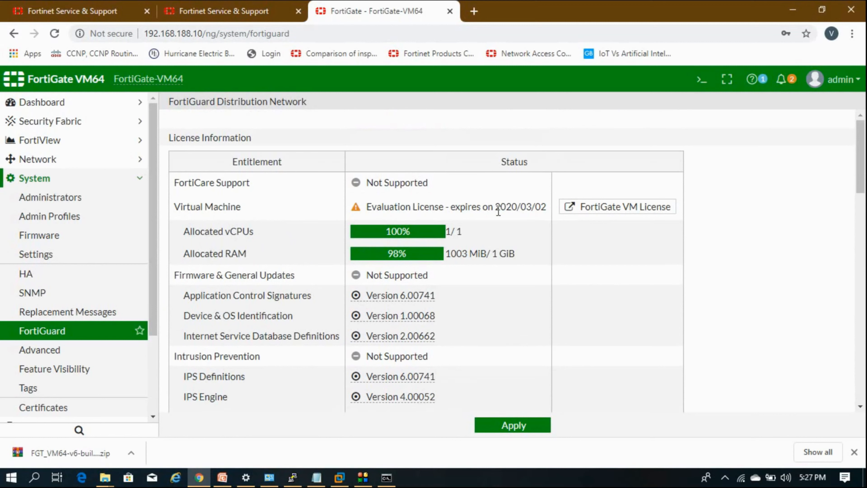
{"action": "left_click_drag", "start_coordinate": [496, 211], "coordinate": [546, 210]}
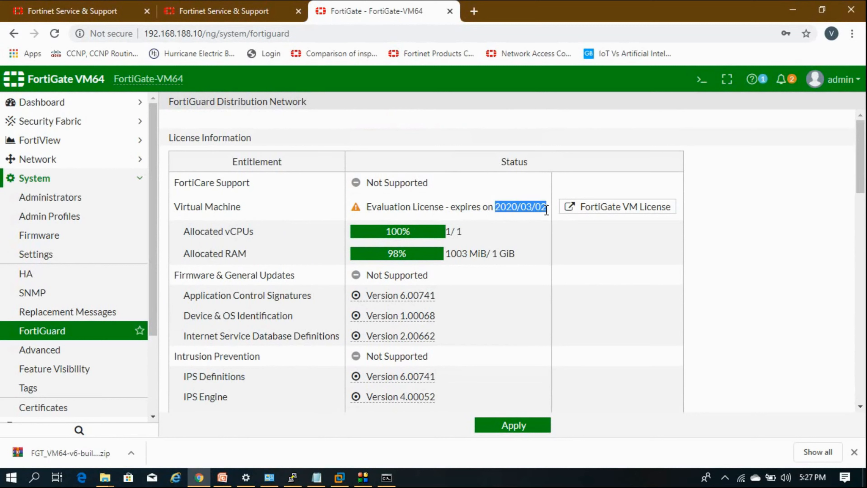
{"action": "left_click", "coordinate": [808, 479]}
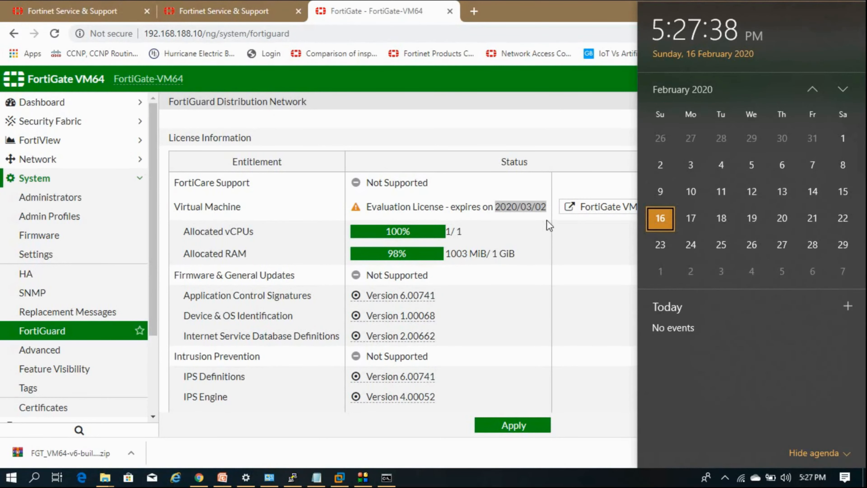
{"action": "left_click", "coordinate": [542, 212]}
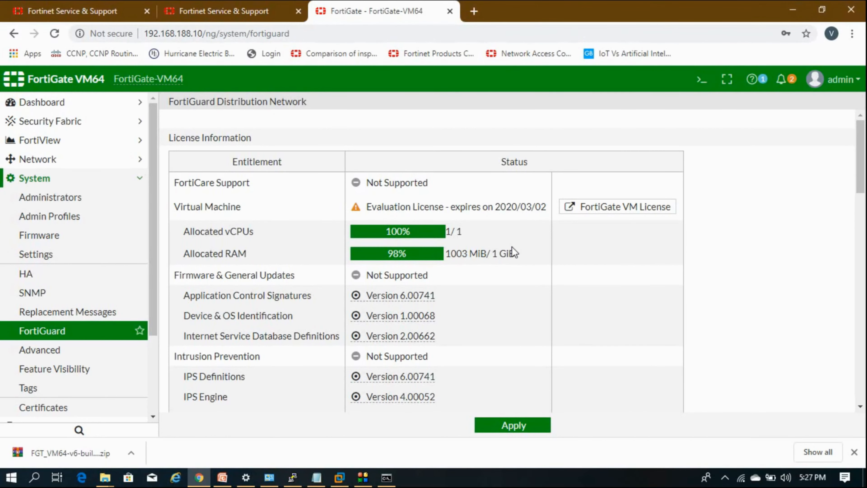
Look through the remaining FortiGuard services, then collapse the System group
{"action": "scroll", "coordinate": [519, 288], "scroll_direction": "down", "scroll_amount": 2}
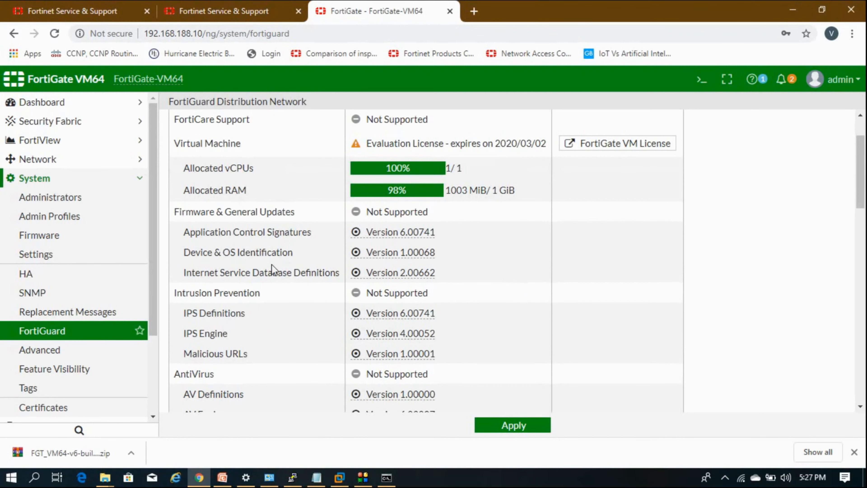
{"action": "scroll", "coordinate": [272, 265], "scroll_direction": "down", "scroll_amount": 6}
{"action": "scroll", "coordinate": [451, 269], "scroll_direction": "down", "scroll_amount": 4}
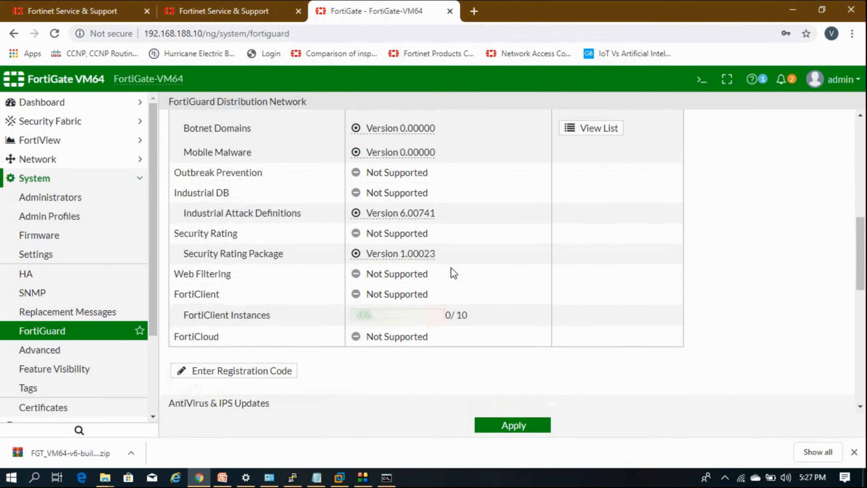
{"action": "scroll", "coordinate": [451, 268], "scroll_direction": "up", "scroll_amount": 10}
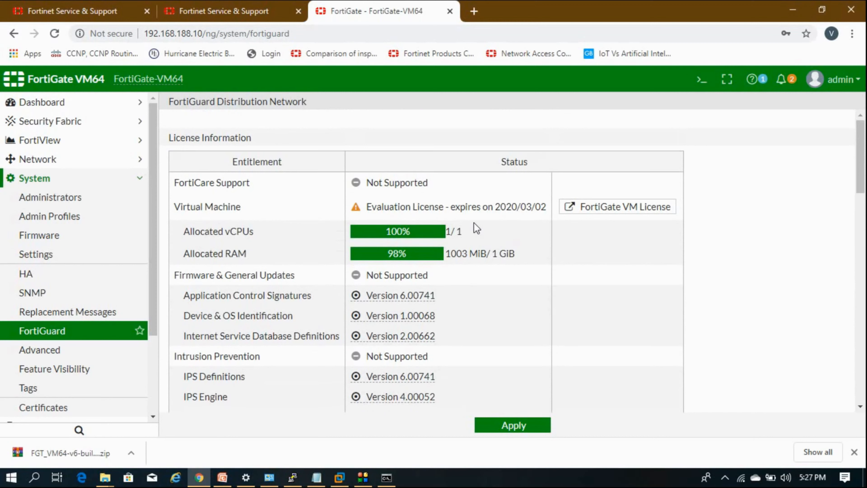
{"action": "left_click", "coordinate": [140, 178]}
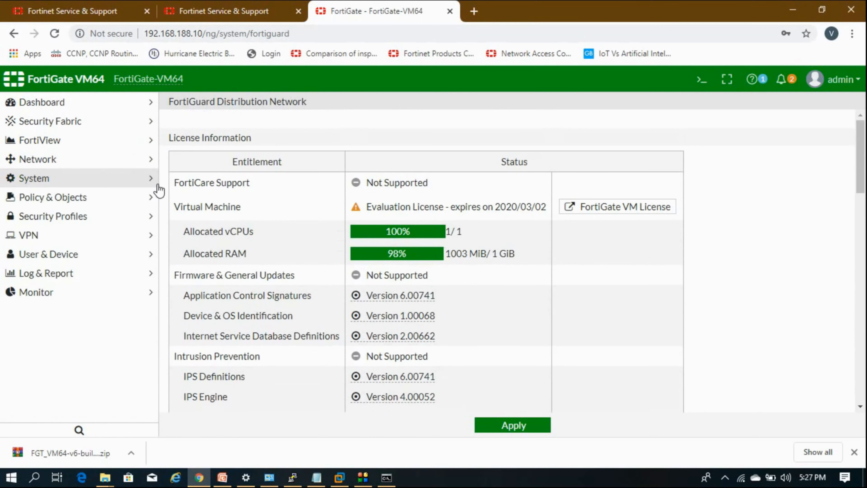
Open Network > Interfaces and select port1 at 192.168.188.10 255.255.255.0
{"action": "left_click", "coordinate": [141, 104]}
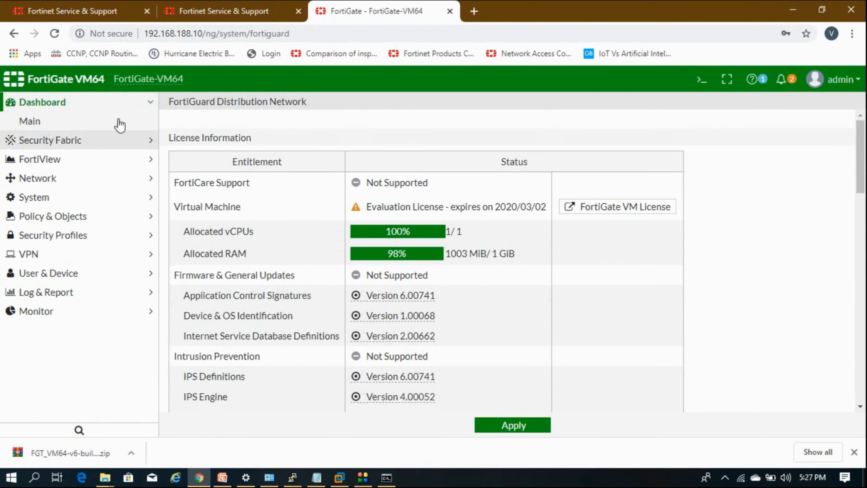
{"action": "left_click", "coordinate": [122, 108]}
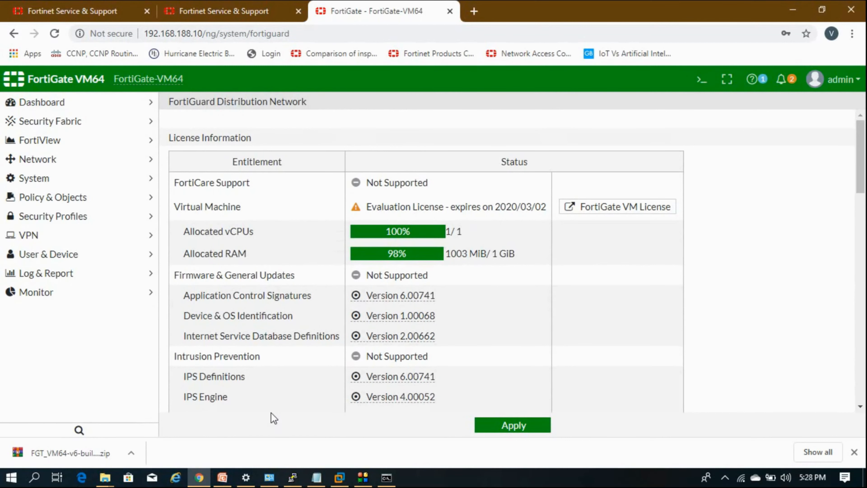
{"action": "left_click", "coordinate": [46, 159]}
{"action": "left_click", "coordinate": [46, 177]}
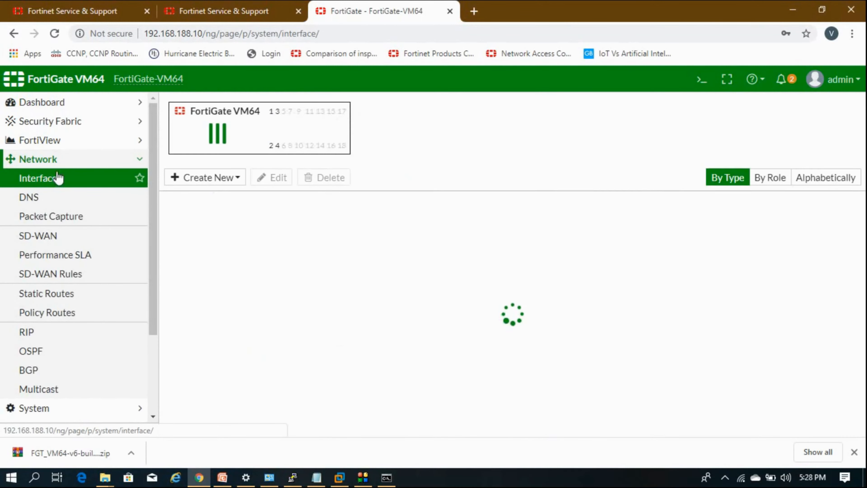
{"action": "left_click", "coordinate": [396, 241]}
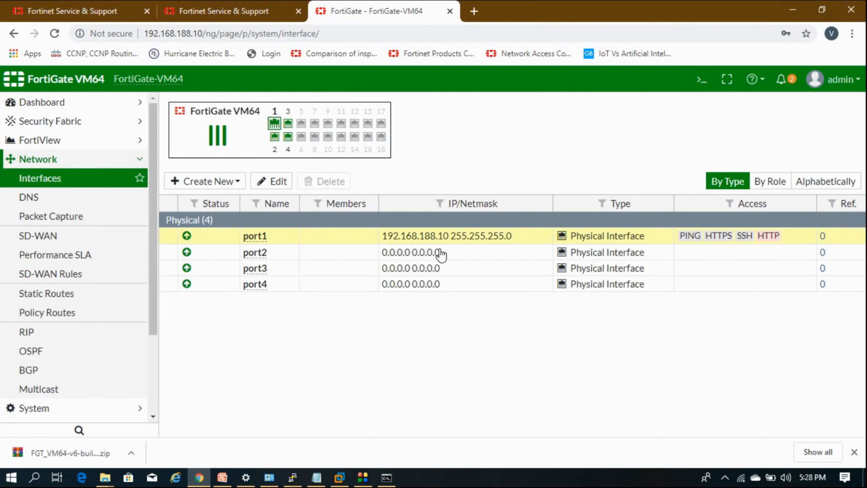
Edit port2: Addressing mode DHCP, tick PING under Administrative Access, and click OK
{"action": "left_click", "coordinate": [438, 257]}
{"action": "double_click", "coordinate": [437, 256]}
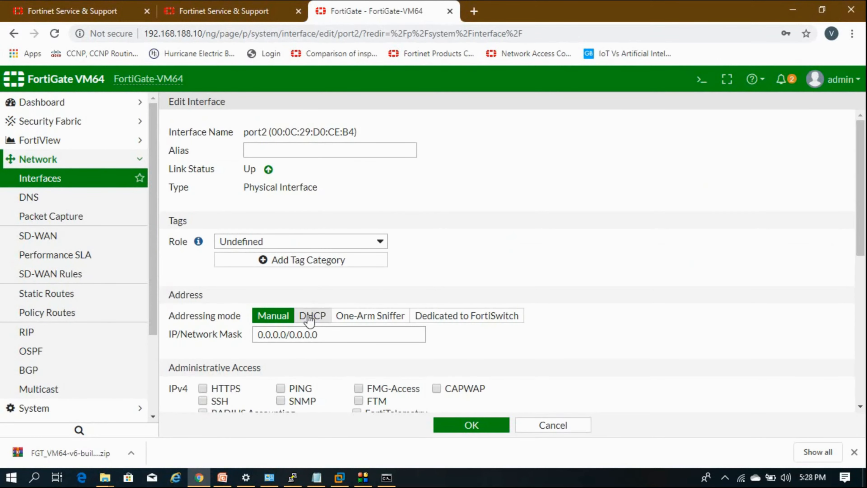
{"action": "left_click", "coordinate": [309, 317]}
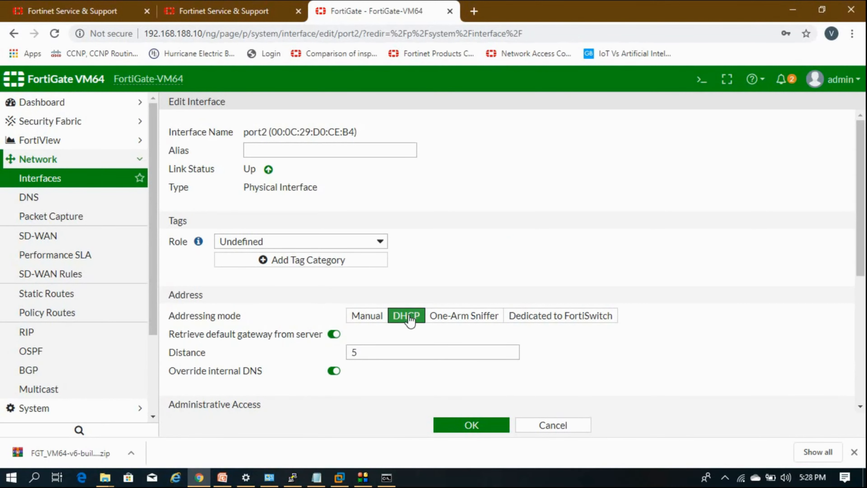
{"action": "scroll", "coordinate": [409, 319], "scroll_direction": "down", "scroll_amount": 2}
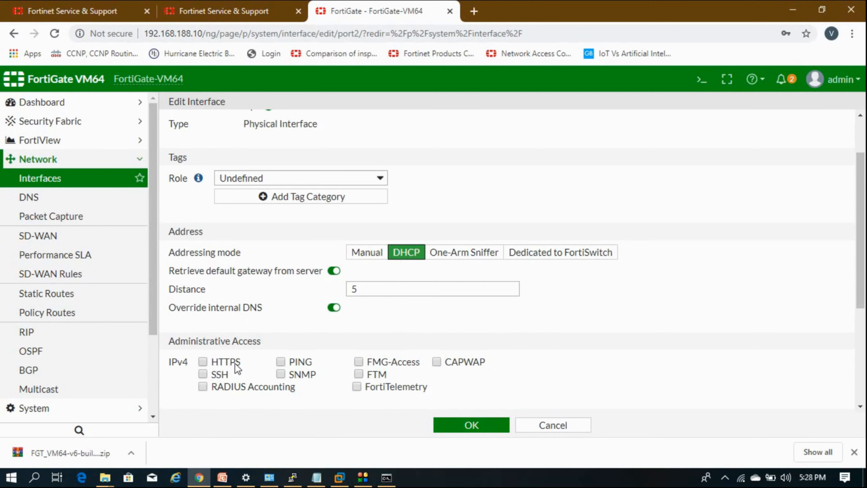
{"action": "left_click", "coordinate": [282, 361]}
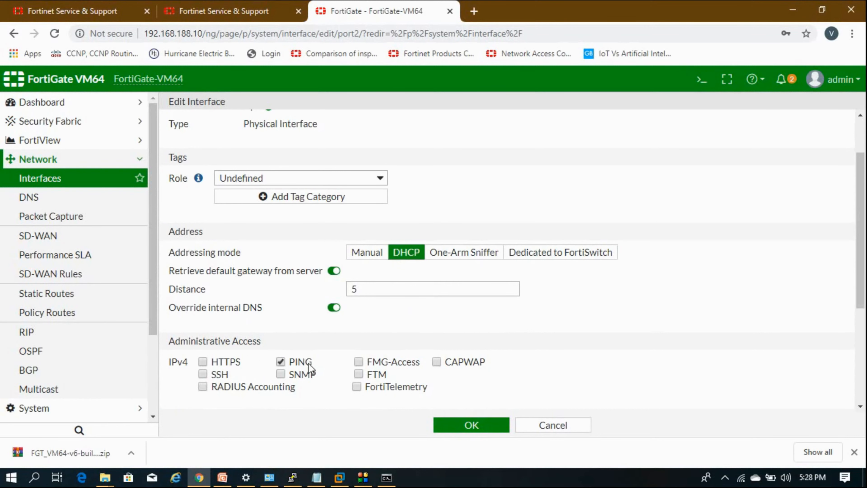
{"action": "left_click", "coordinate": [460, 428]}
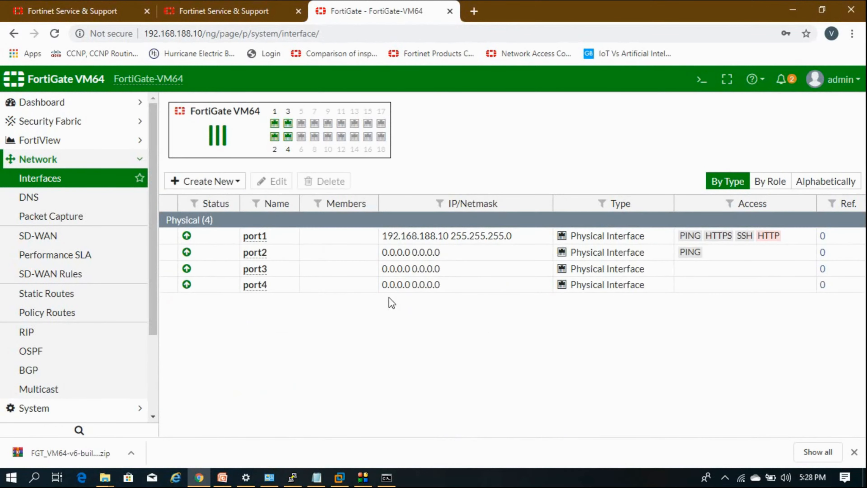
Refresh the FortiGate interfaces list several times
{"action": "left_click", "coordinate": [83, 181]}
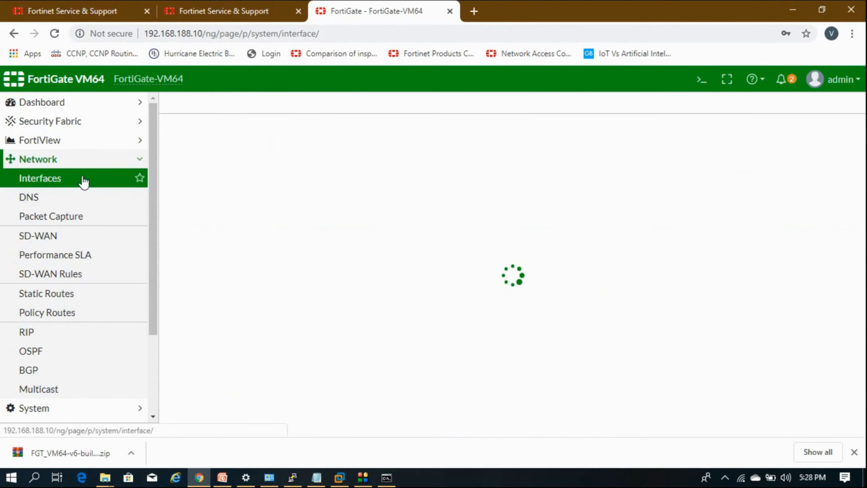
{"action": "left_click", "coordinate": [84, 181]}
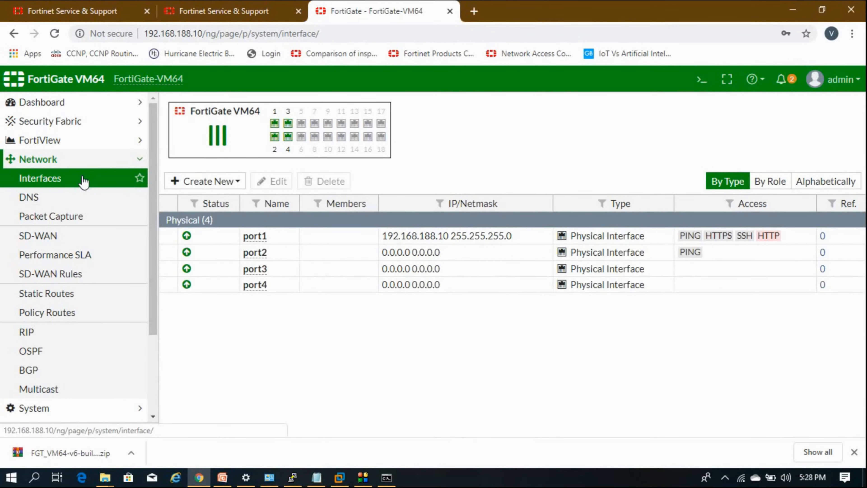
{"action": "left_click", "coordinate": [84, 181]}
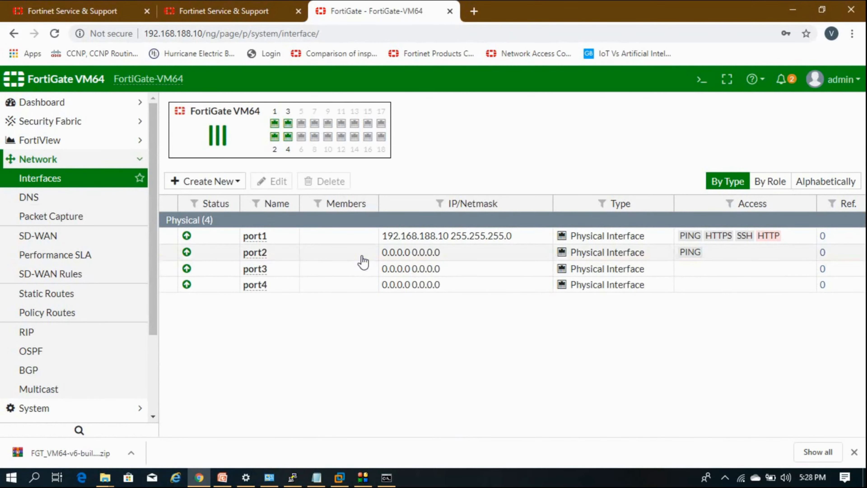
Check port2's DHCP address 192.168.163.128 without saving changes, then switch to VMware
{"action": "double_click", "coordinate": [362, 262]}
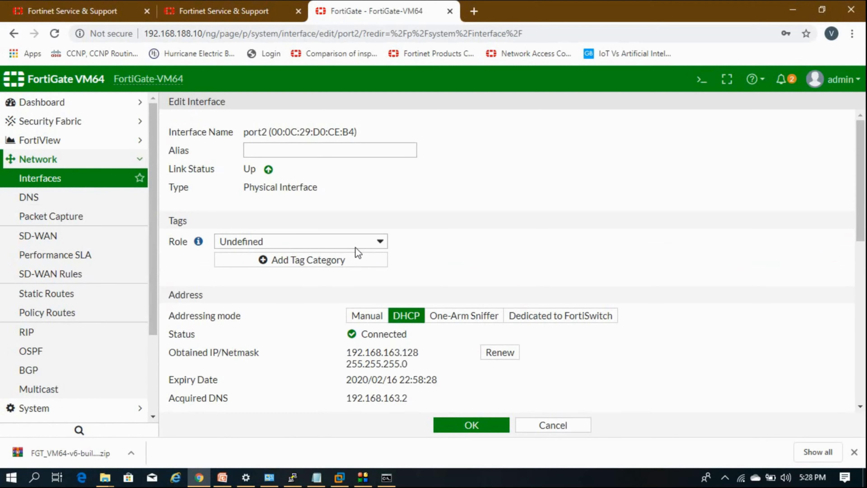
{"action": "scroll", "coordinate": [356, 253], "scroll_direction": "down", "scroll_amount": 2}
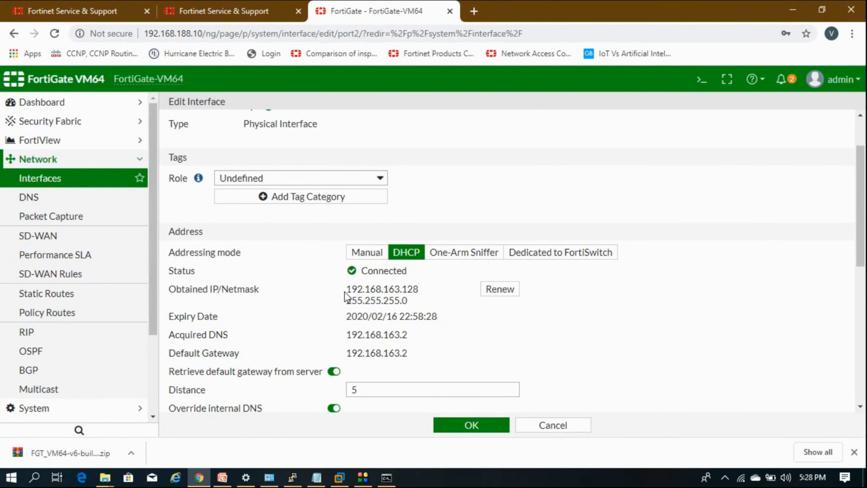
{"action": "left_click_drag", "start_coordinate": [346, 289], "coordinate": [411, 291]}
{"action": "left_click", "coordinate": [422, 290]}
{"action": "left_click", "coordinate": [348, 290]}
{"action": "left_click", "coordinate": [536, 427]}
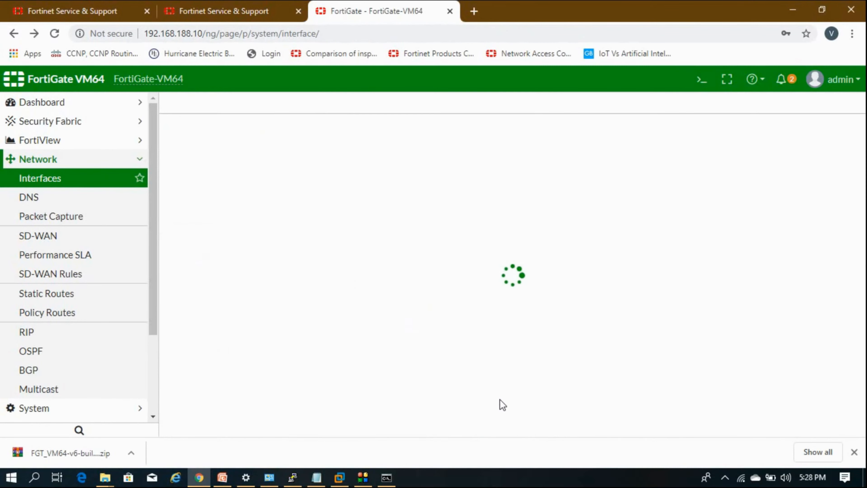
{"action": "key", "text": "alt+Tab"}
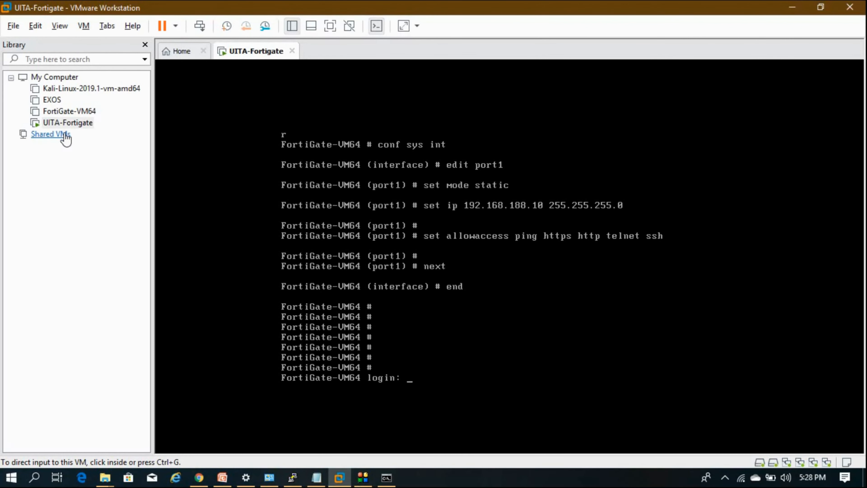
{"action": "right_click", "coordinate": [68, 123]}
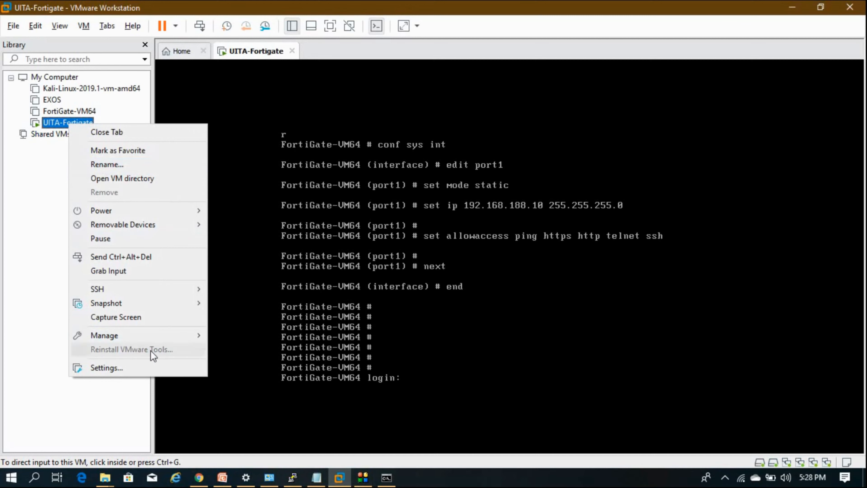
{"action": "left_click", "coordinate": [151, 368]}
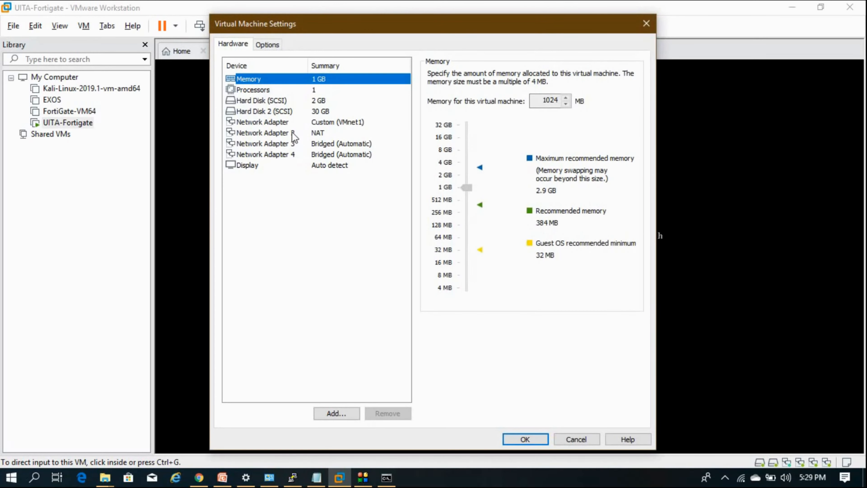
{"action": "left_click", "coordinate": [293, 134]}
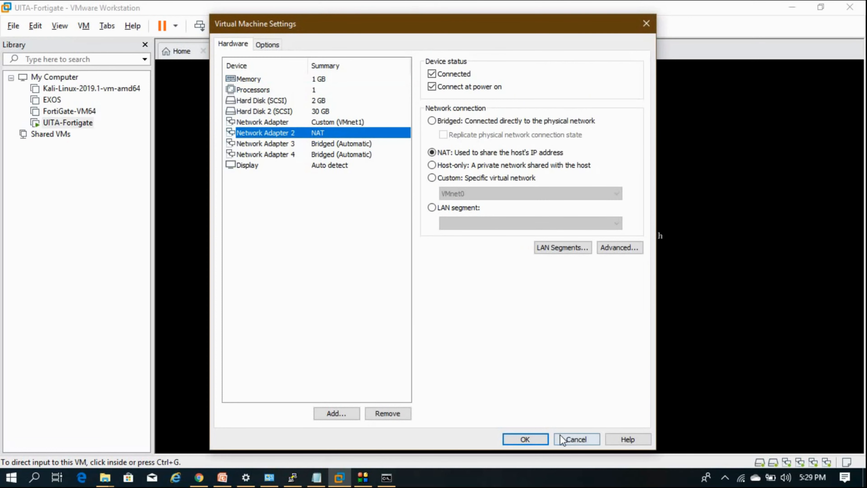
{"action": "left_click", "coordinate": [574, 439]}
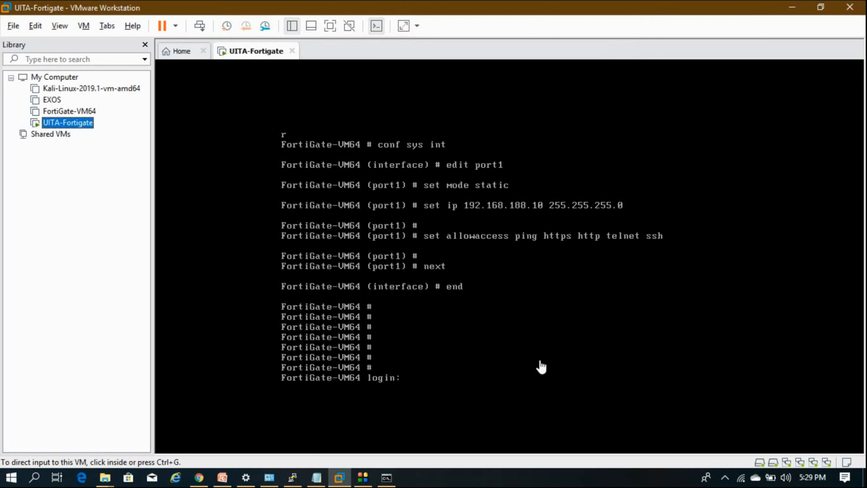
Confirm in the Virtual Network Editor that VMnet8 NAT uses 192.168.163.0, then return to Chrome
{"action": "left_click", "coordinate": [55, 28]}
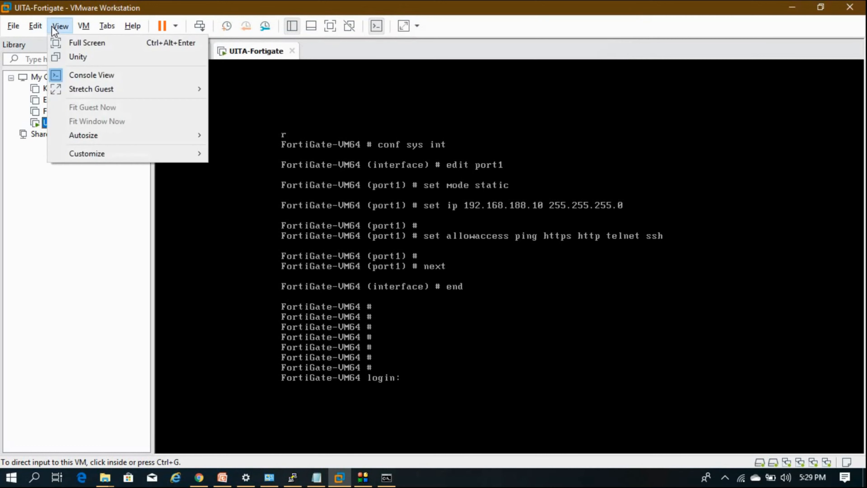
{"action": "left_click", "coordinate": [49, 91]}
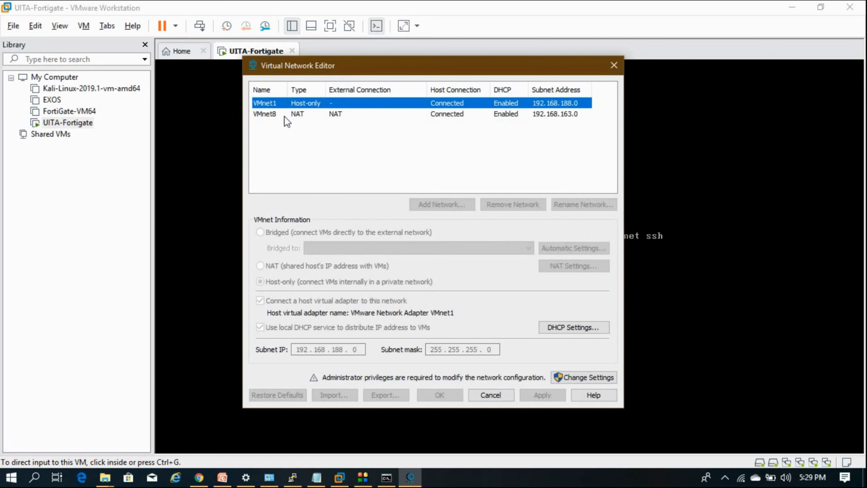
{"action": "left_click", "coordinate": [286, 114]}
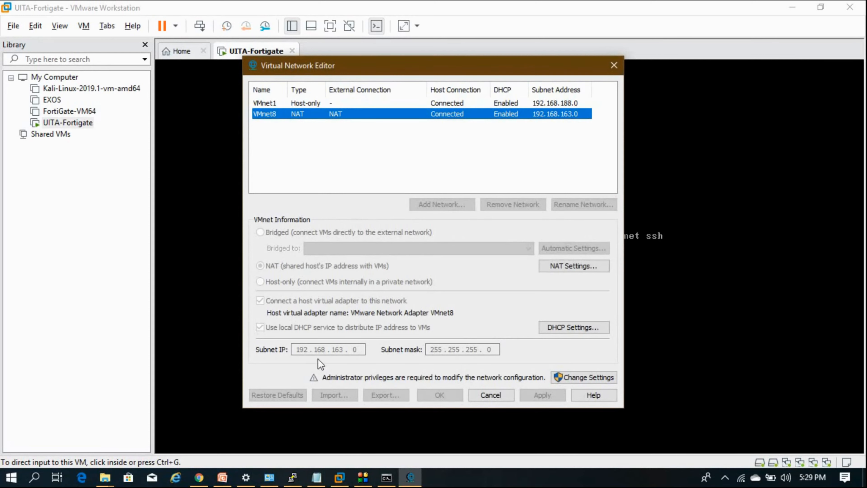
{"action": "left_click", "coordinate": [483, 396]}
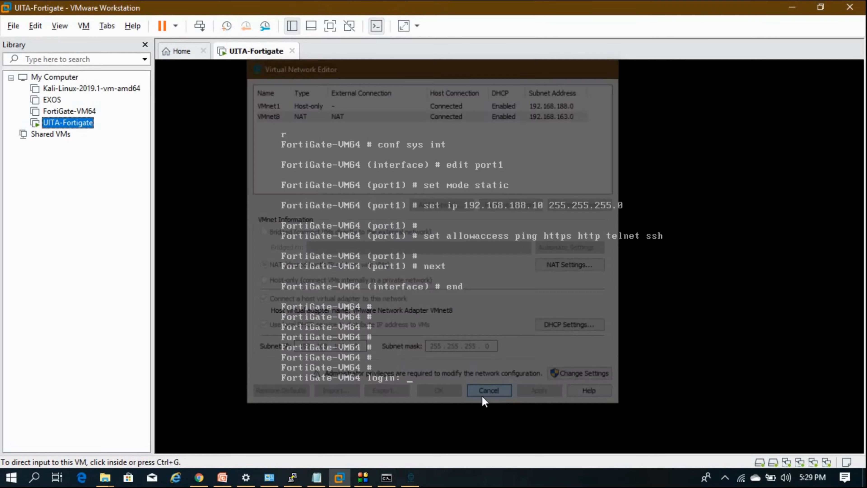
{"action": "left_click", "coordinate": [199, 477]}
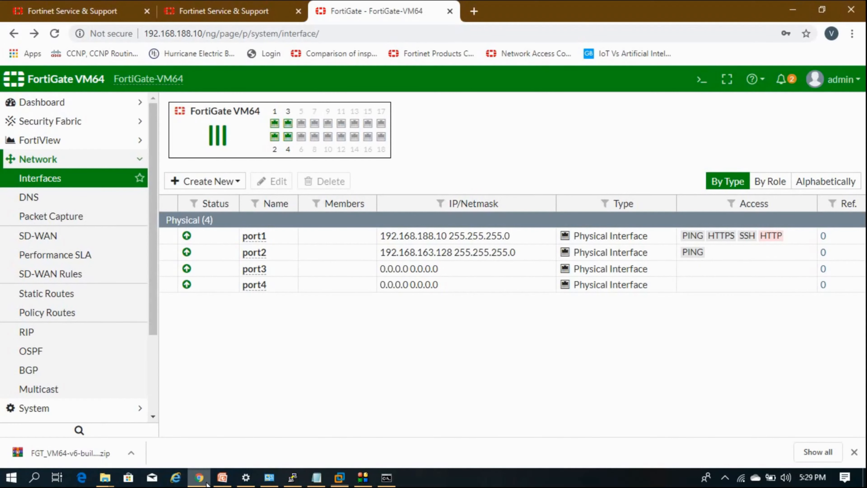
Switch port3's addressing mode from manual to DHCP and save it
{"action": "left_click", "coordinate": [387, 256]}
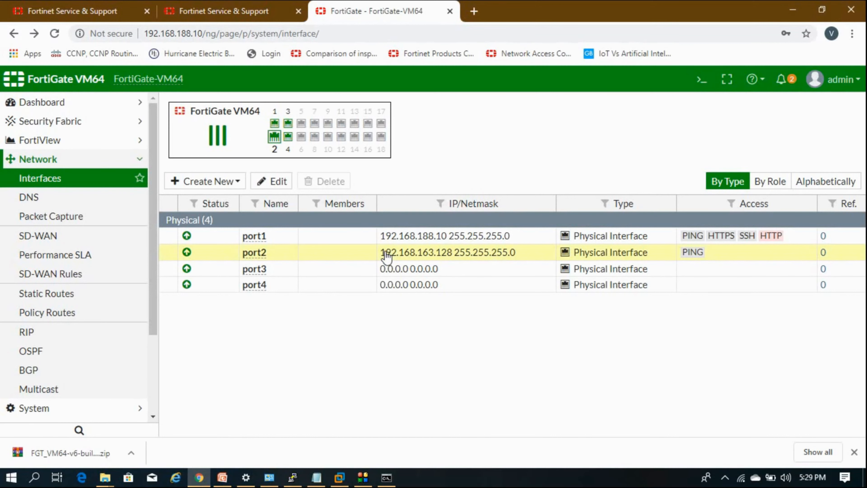
{"action": "double_click", "coordinate": [380, 270]}
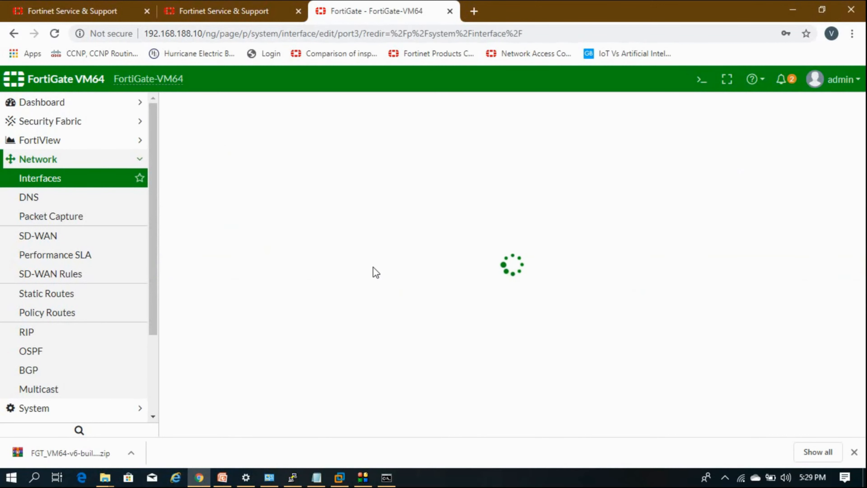
{"action": "scroll", "coordinate": [371, 276], "scroll_direction": "down", "scroll_amount": 2}
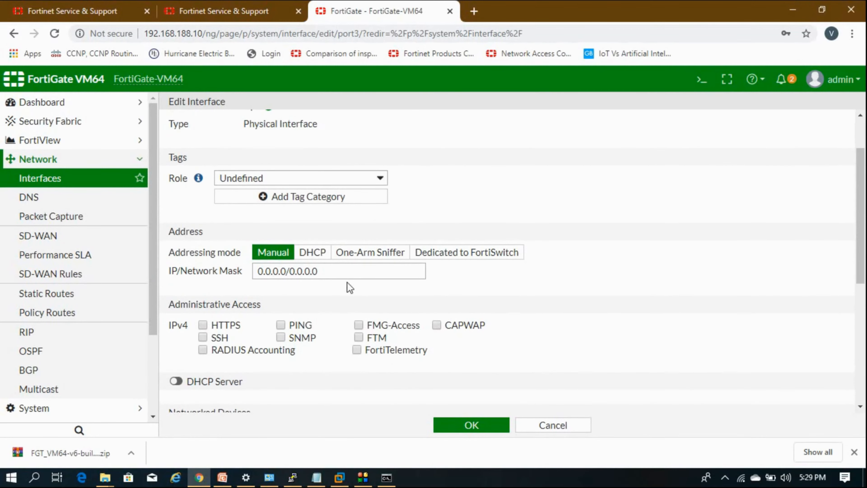
{"action": "left_click", "coordinate": [323, 253]}
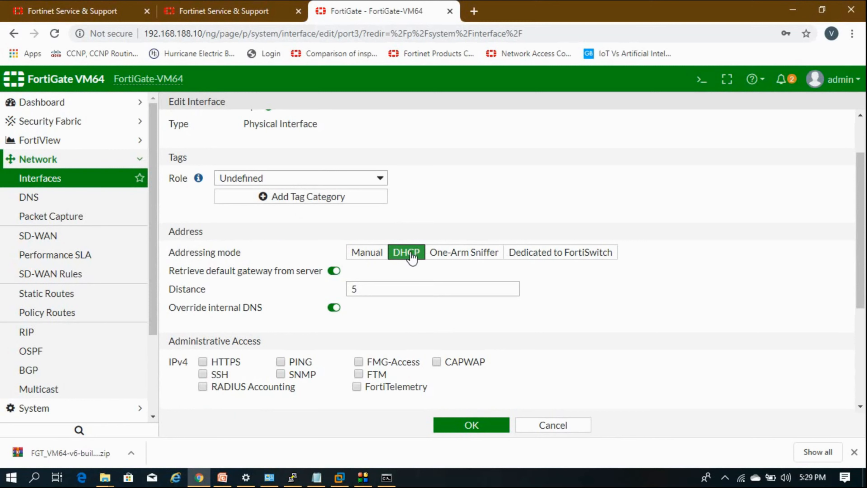
{"action": "left_click", "coordinate": [467, 431]}
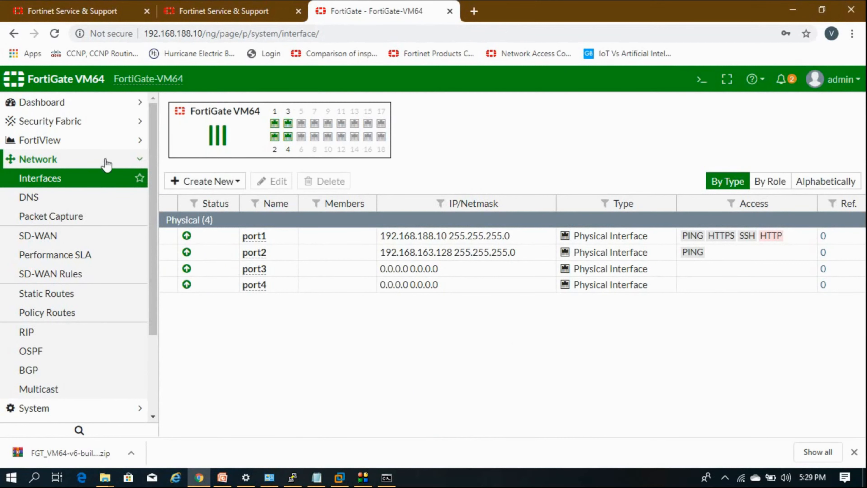
{"action": "left_click", "coordinate": [106, 177]}
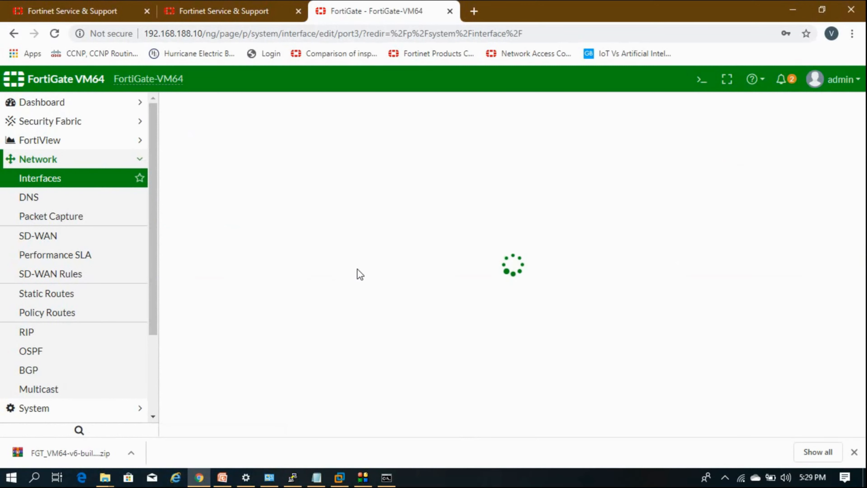
Verify port3's DHCP lease 192.168.43.194/255.255.255.0 unchanged, then bring PowerPoint forward
{"action": "scroll", "coordinate": [358, 273], "scroll_direction": "down", "scroll_amount": 2}
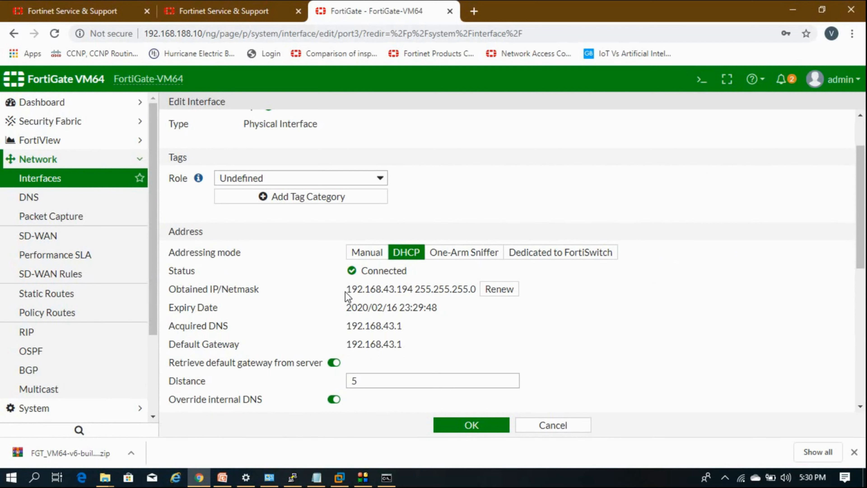
{"action": "left_click_drag", "start_coordinate": [346, 289], "coordinate": [446, 288]}
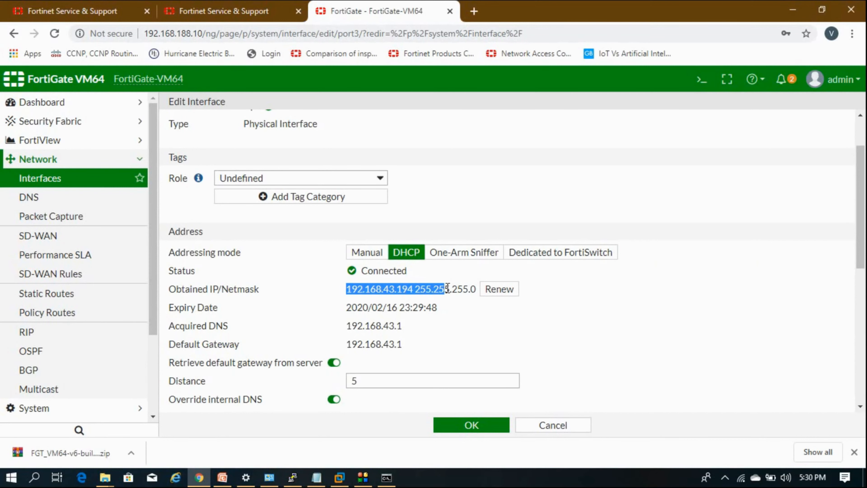
{"action": "left_click", "coordinate": [444, 294]}
{"action": "scroll", "coordinate": [431, 316], "scroll_direction": "up", "scroll_amount": 2}
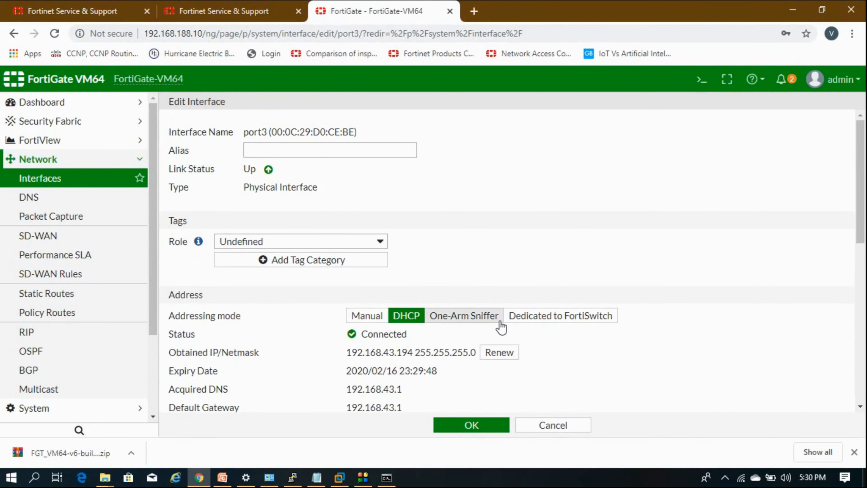
{"action": "left_click", "coordinate": [544, 431]}
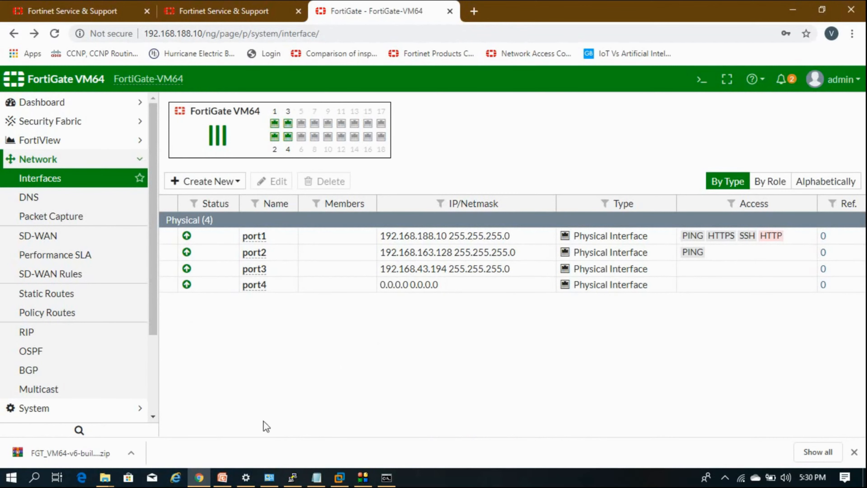
{"action": "left_click", "coordinate": [222, 478]}
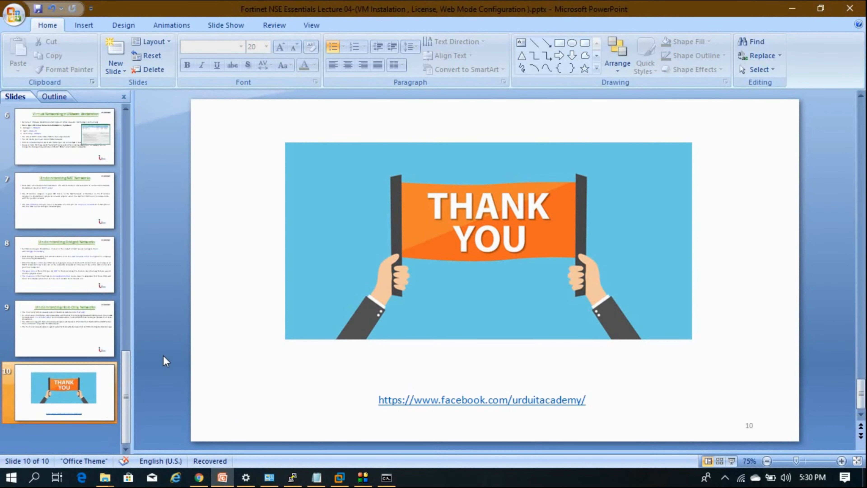
{"action": "key", "text": "Page_Up"}
{"action": "key", "text": "Page_Up"}
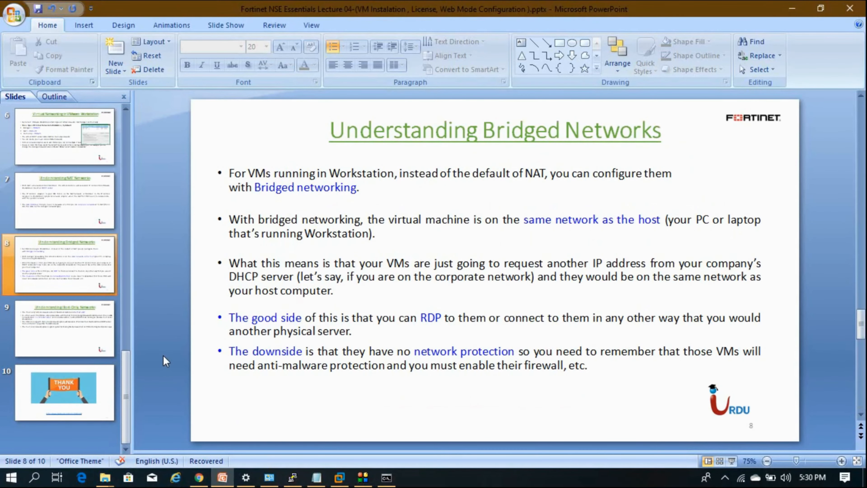
{"action": "key", "text": "End"}
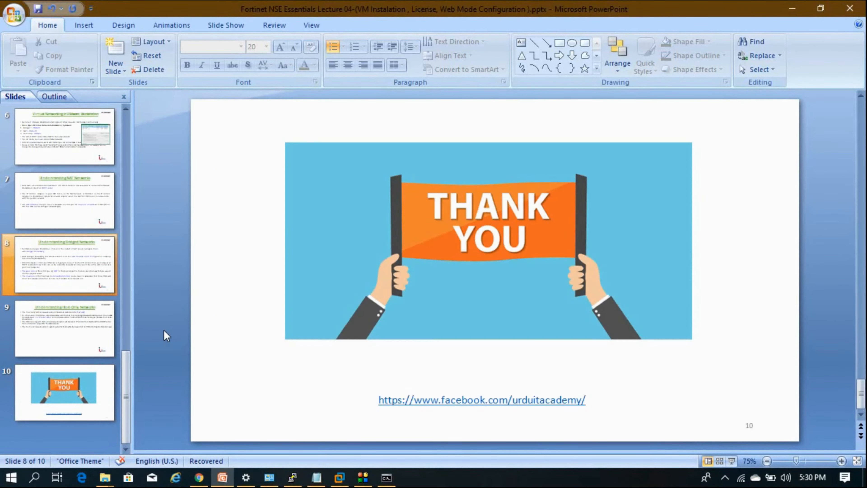